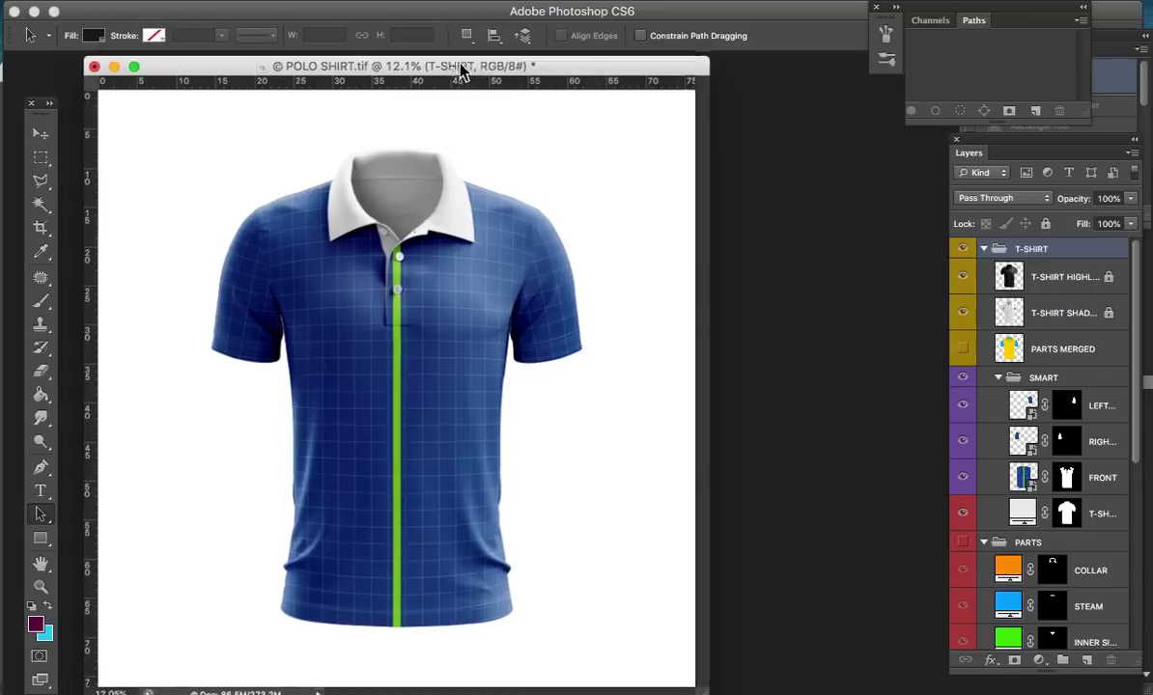
Step: Reposition the POLO SHIRT window and zoom out and back in to review the mockup
{"action": "left_click_drag", "start_coordinate": [422, 58], "coordinate": [538, 38]}
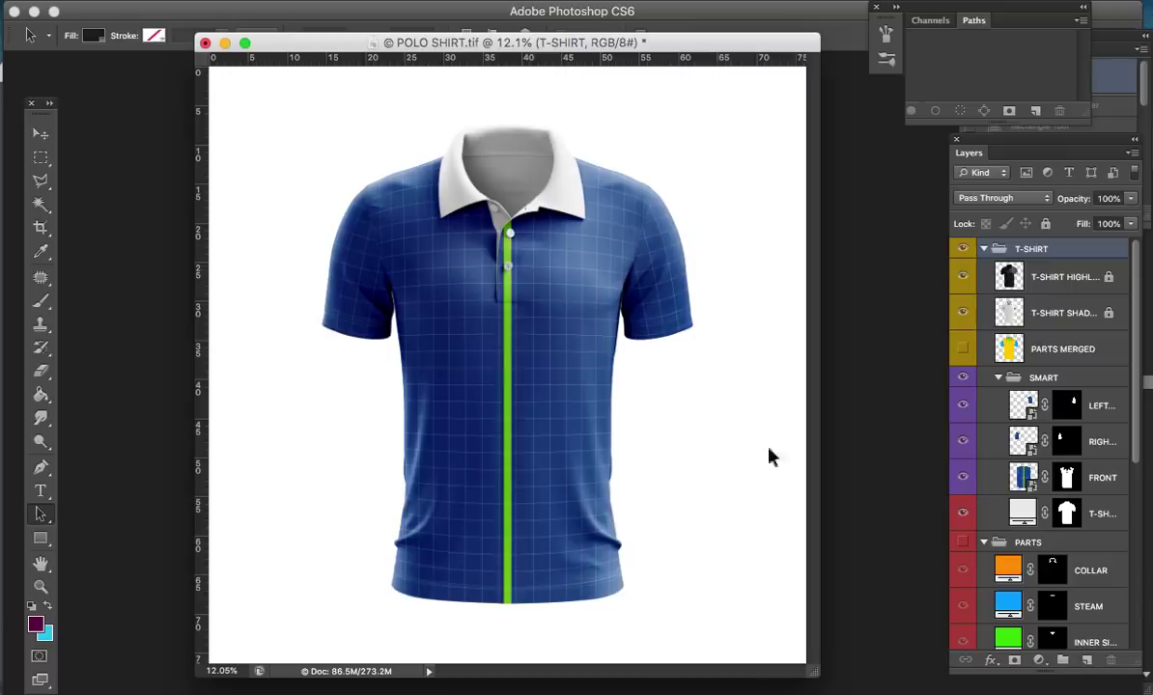
{"action": "key", "text": "super+minus"}
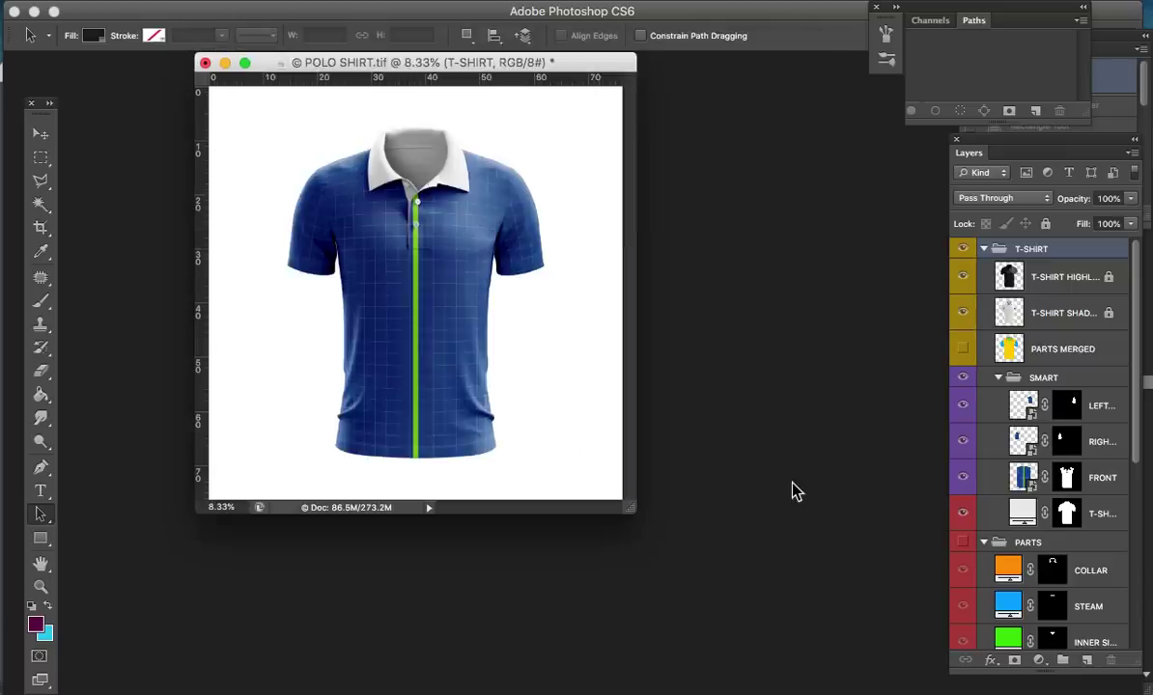
{"action": "key", "text": "super+plus"}
{"action": "key", "text": "z"}
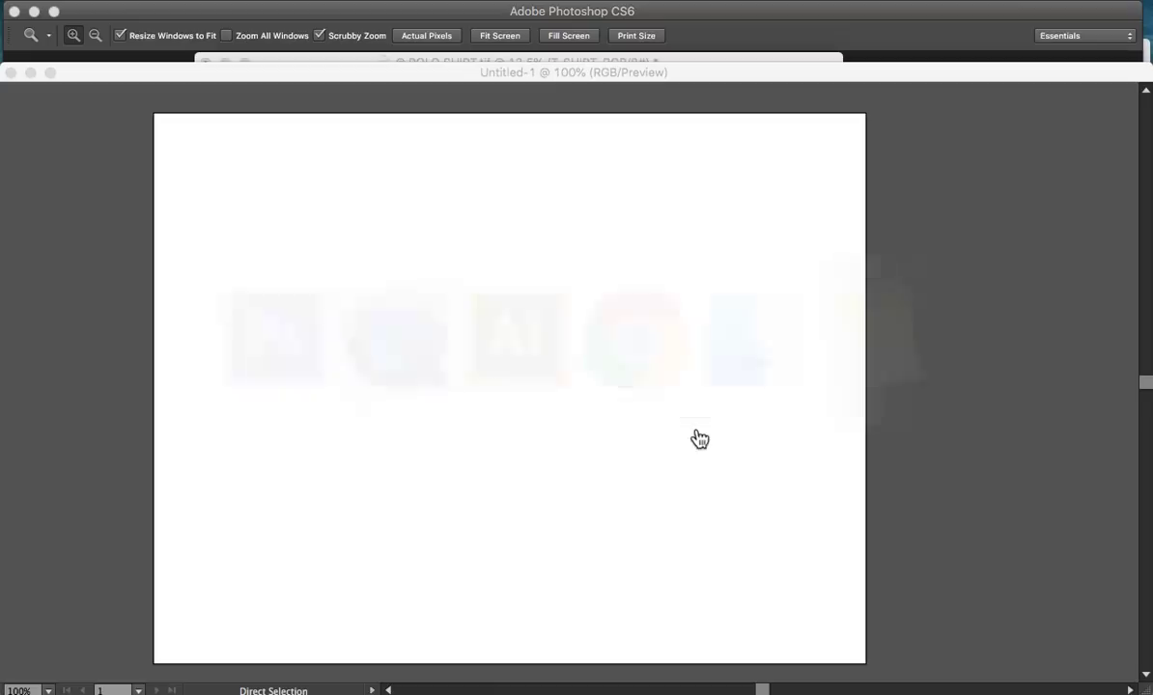
{"action": "key", "text": "a"}
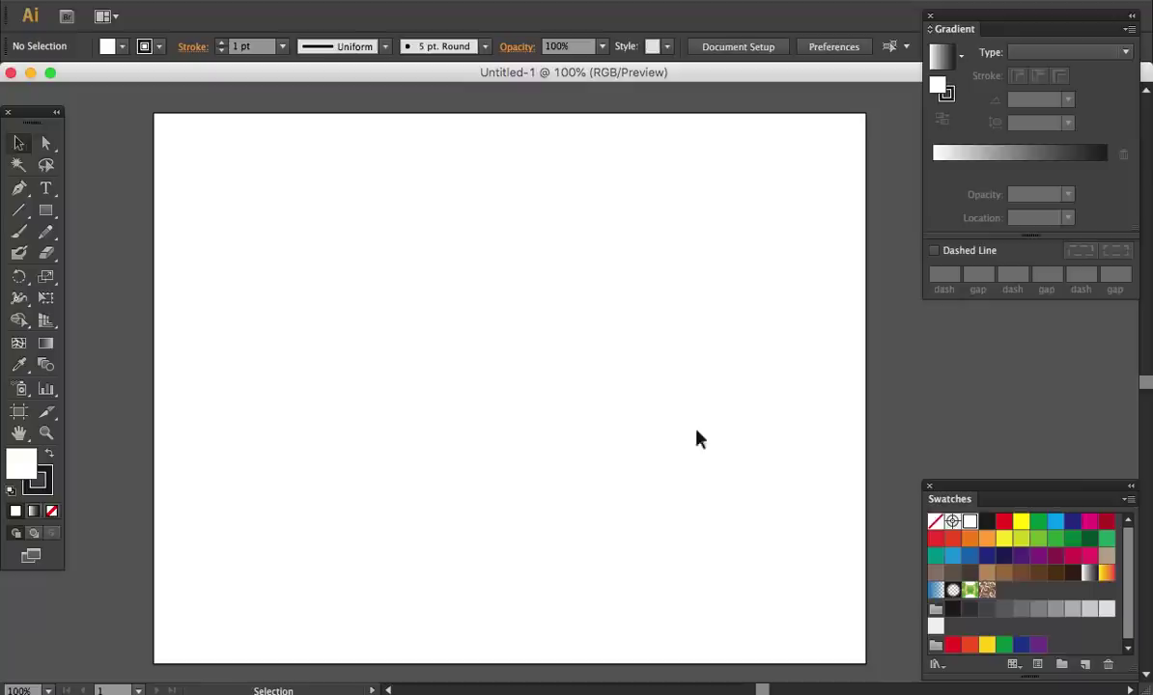
Step: Draw a large square in the middle of the Illustrator artboard with the Rectangle tool
{"action": "key", "text": "a"}
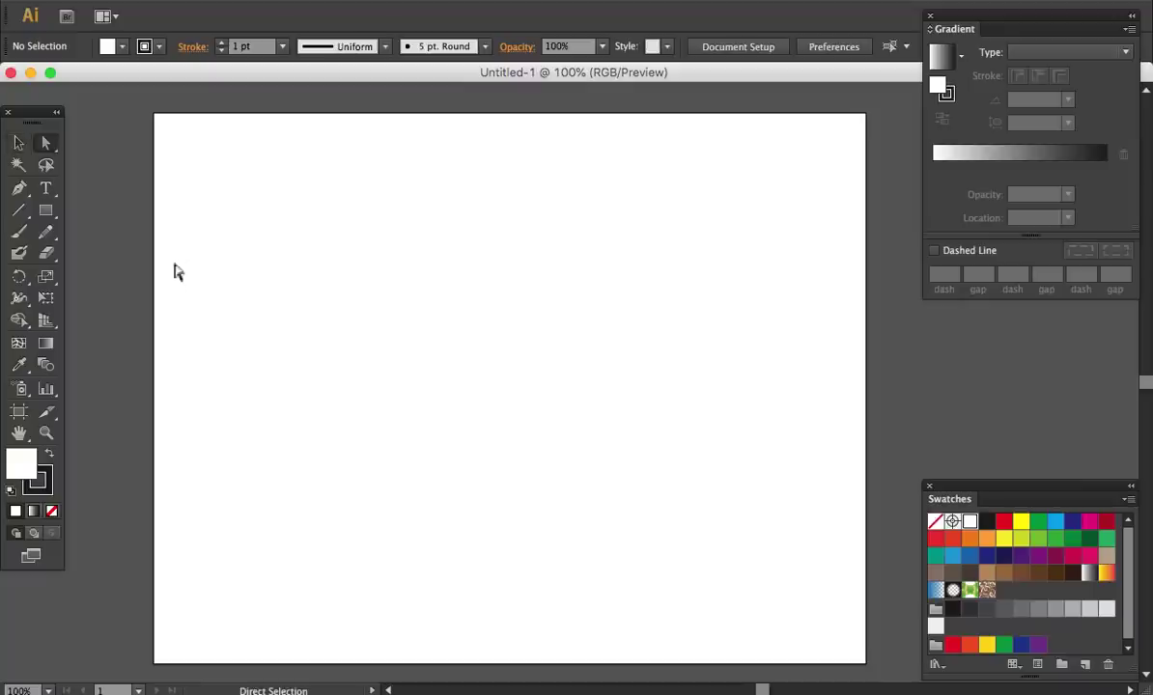
{"action": "left_click", "coordinate": [47, 212]}
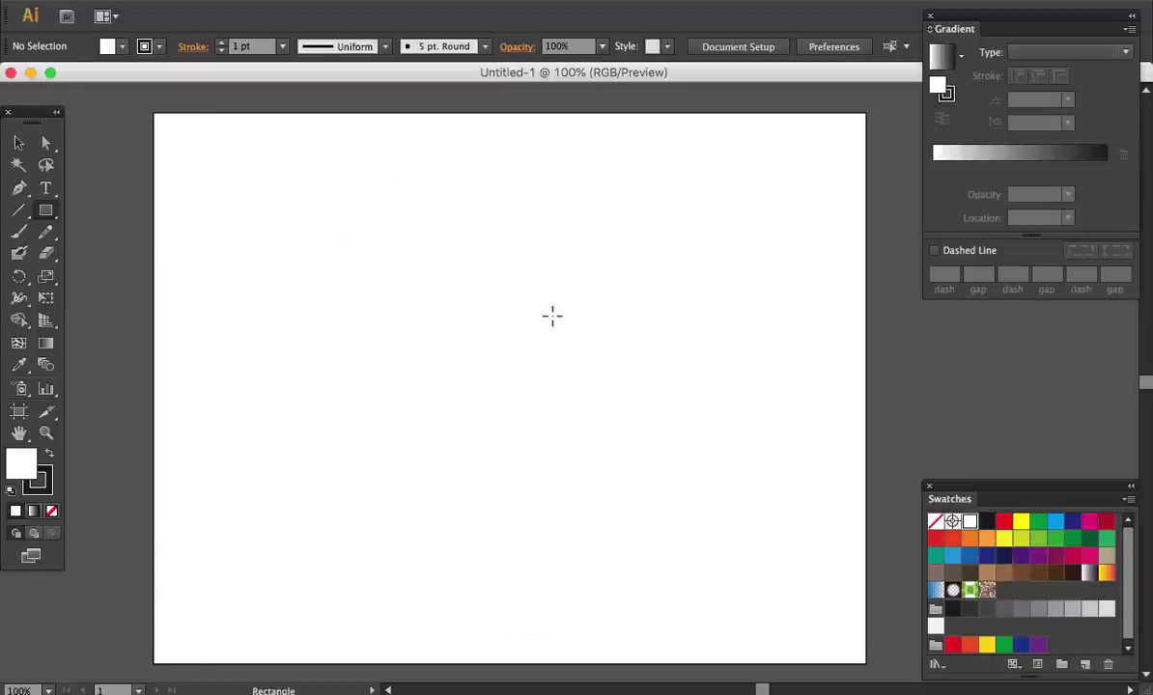
{"action": "left_click", "coordinate": [18, 143]}
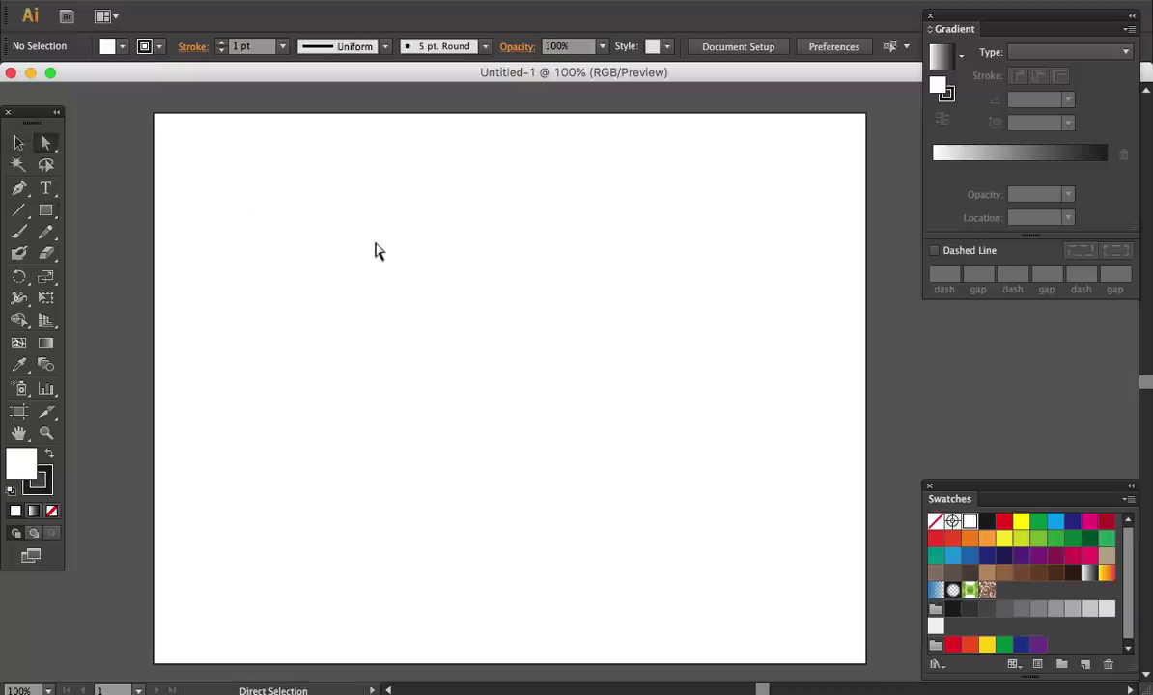
{"action": "left_click", "coordinate": [45, 211]}
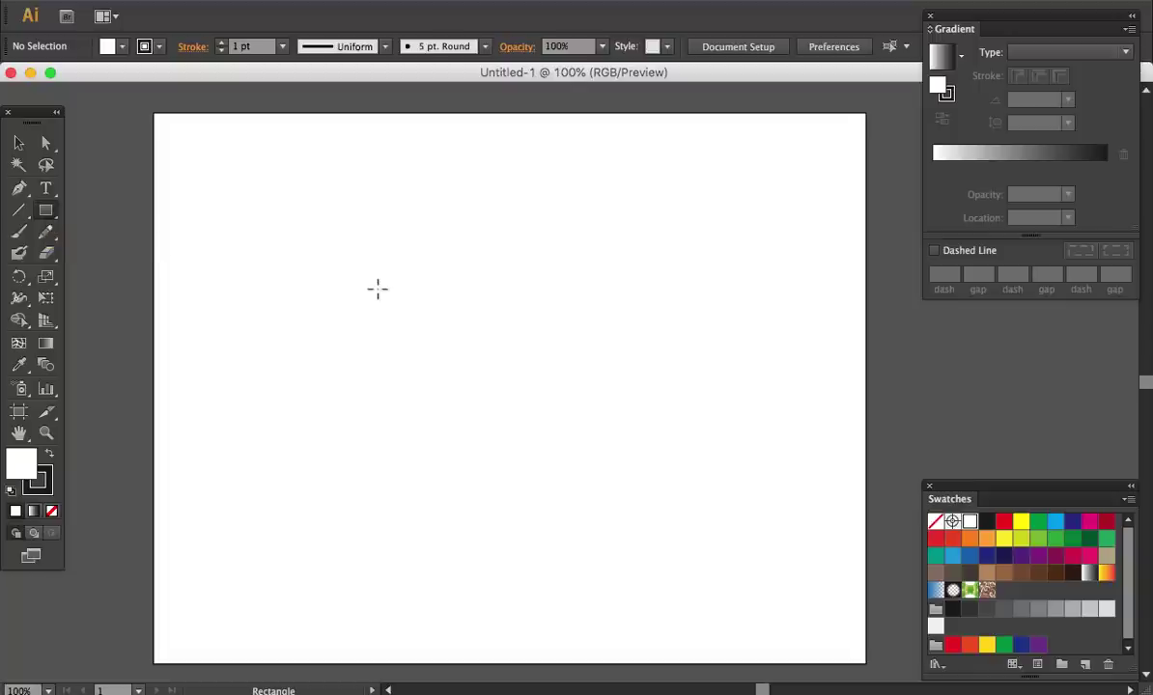
{"action": "left_click_drag", "start_coordinate": [375, 221], "coordinate": [648, 568]}
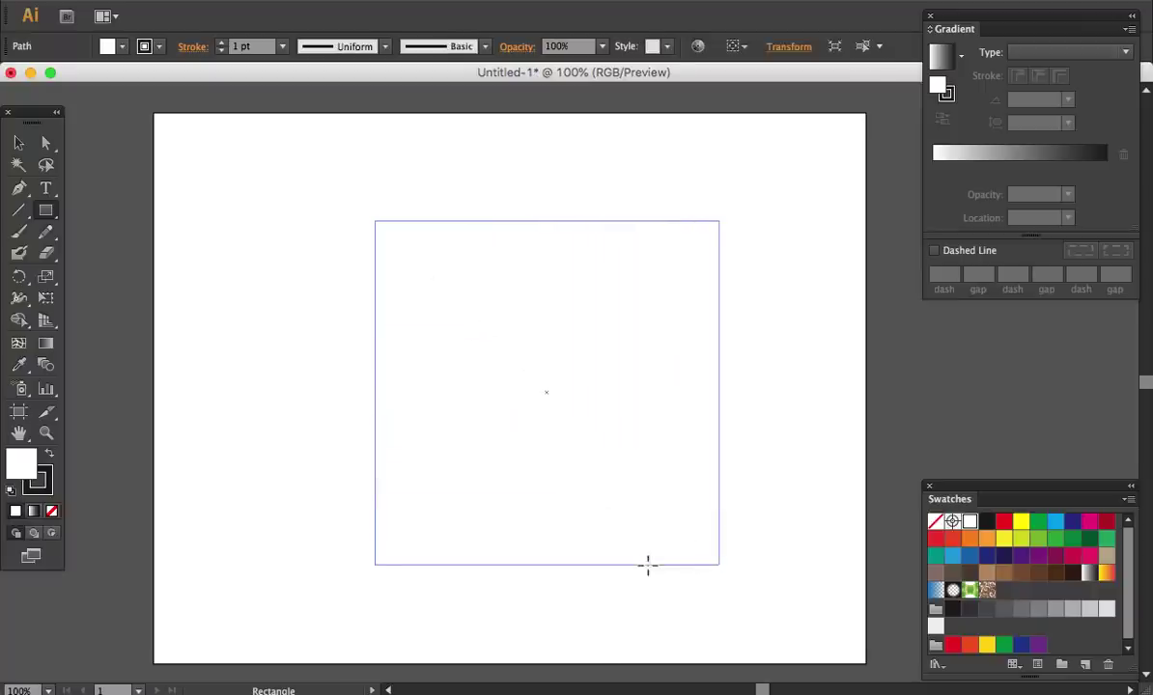
Step: Remove the square's stroke, fill it light blue, and nudge it slightly left
{"action": "key", "text": "x"}
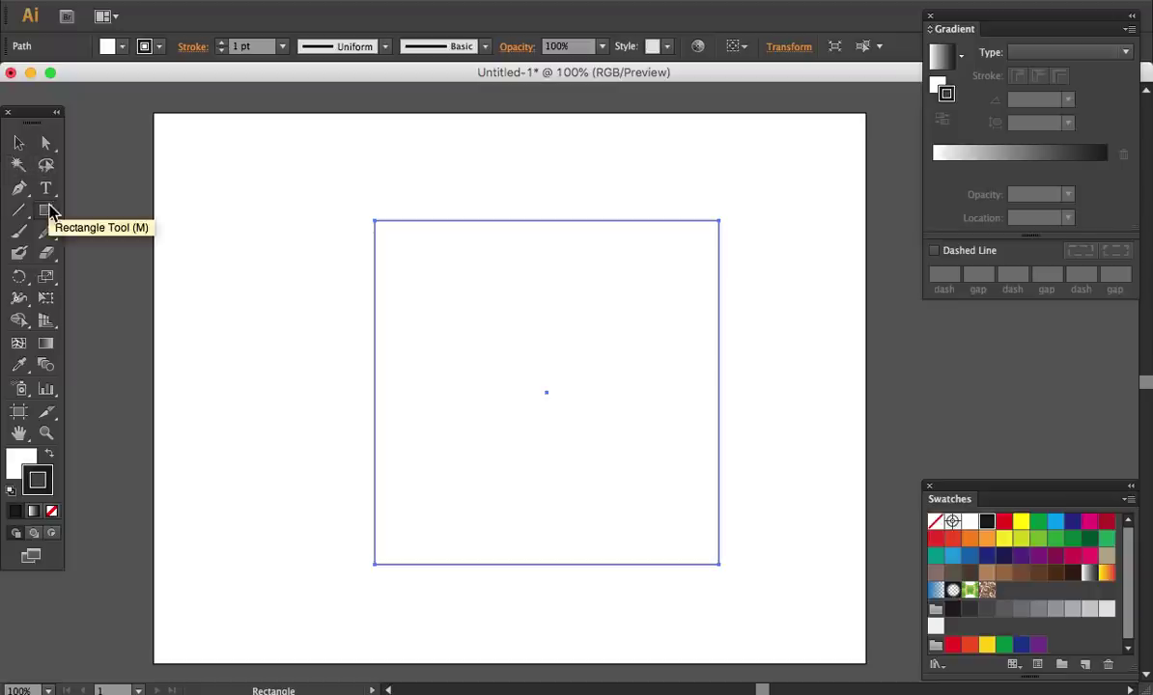
{"action": "key", "text": "slash"}
{"action": "left_click", "coordinate": [45, 209]}
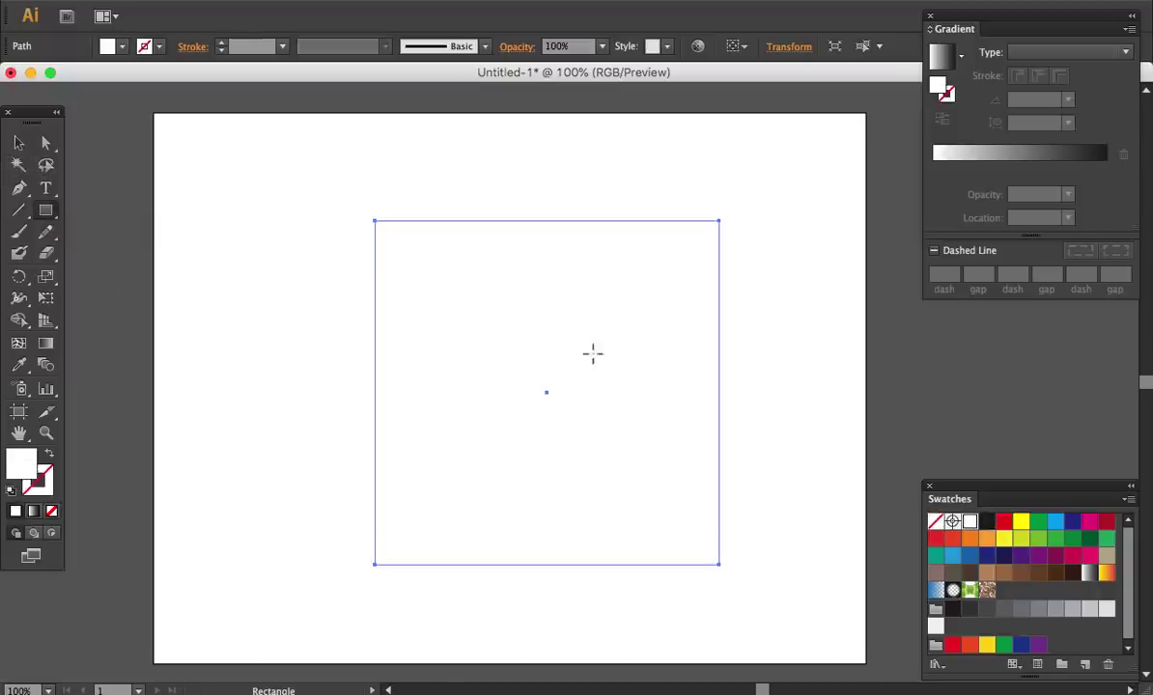
{"action": "left_click", "coordinate": [1055, 521]}
{"action": "key", "text": "v"}
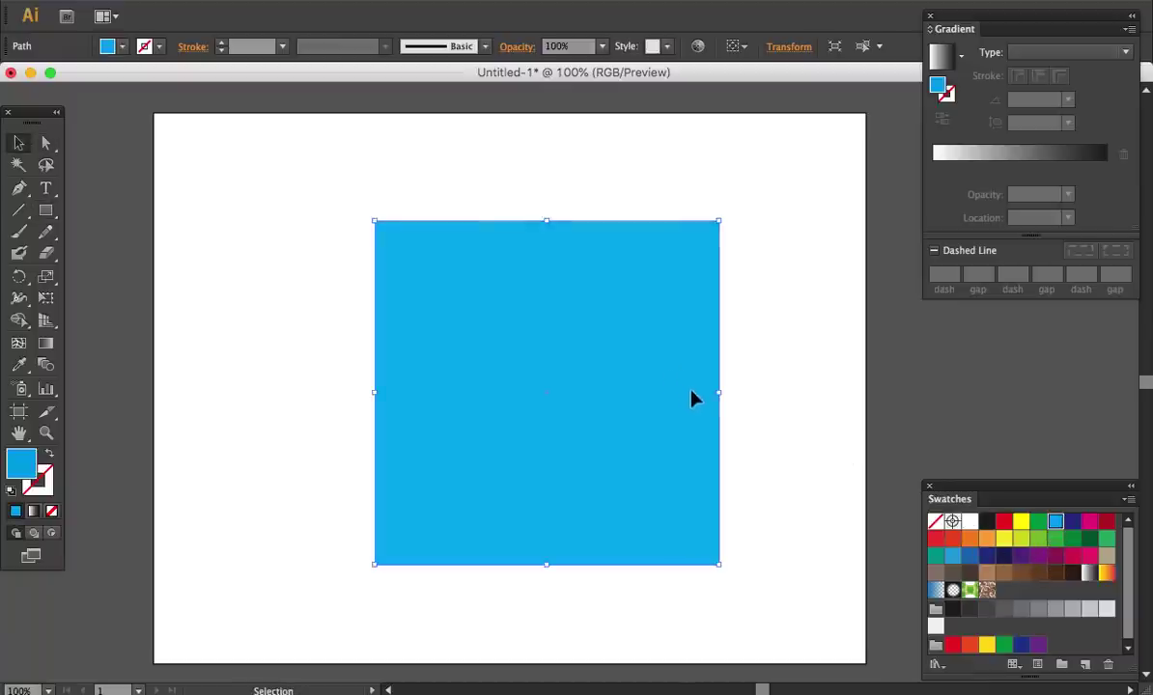
{"action": "key", "text": "a"}
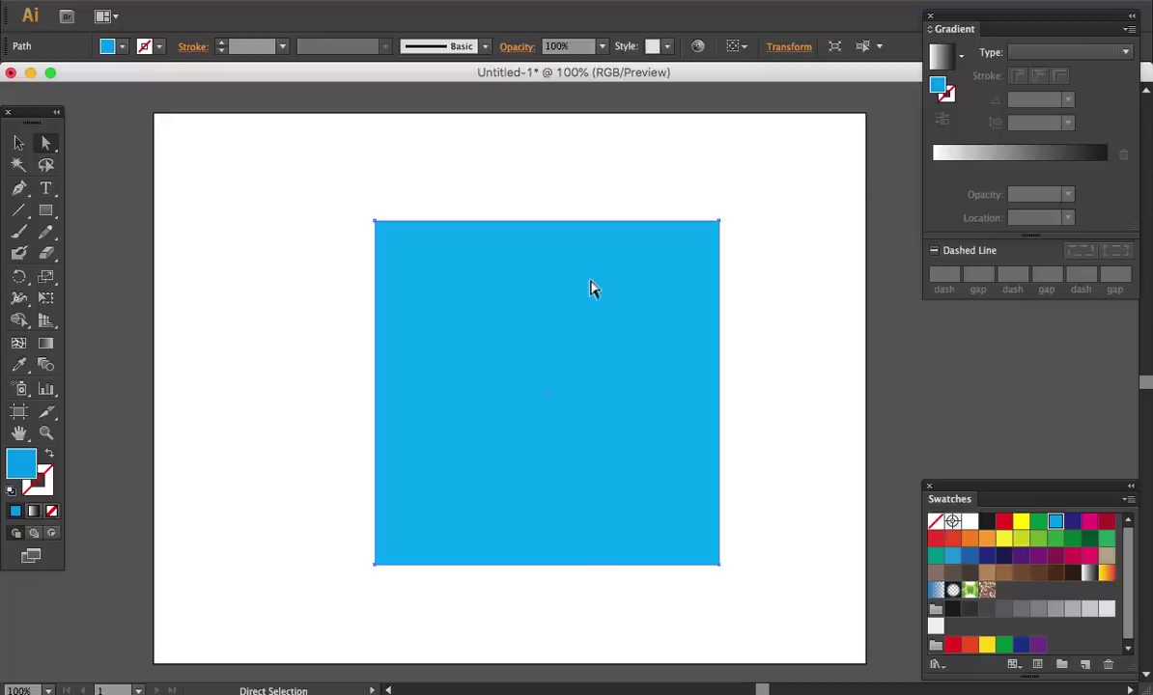
{"action": "left_click_drag", "start_coordinate": [591, 287], "coordinate": [570, 290]}
{"action": "key", "text": "plus"}
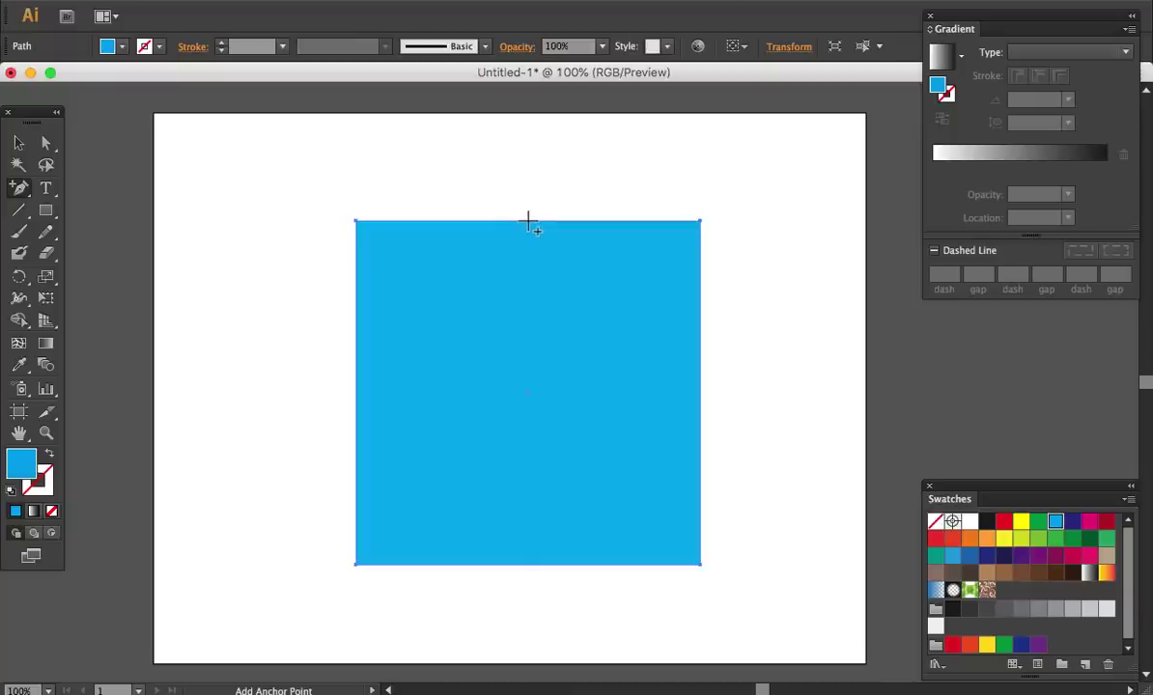
Step: Add an anchor at the top edge's midpoint and drag it down into a V notch
{"action": "left_click", "coordinate": [528, 222]}
{"action": "key", "text": "a"}
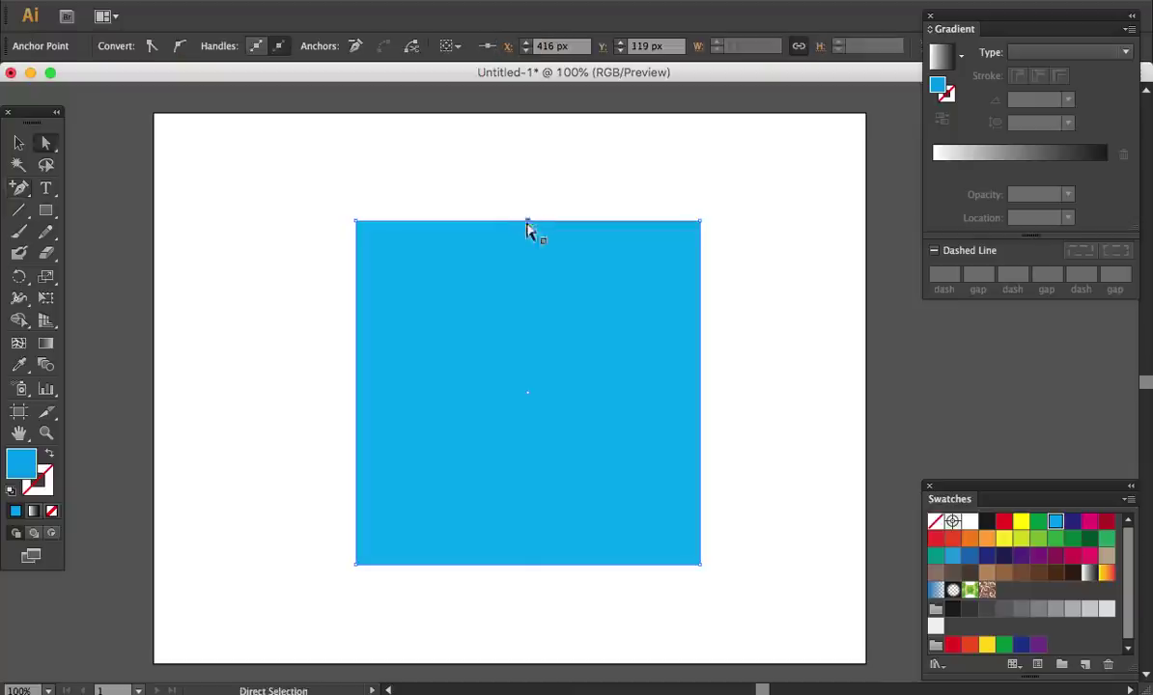
{"action": "left_click_drag", "start_coordinate": [528, 224], "coordinate": [527, 262]}
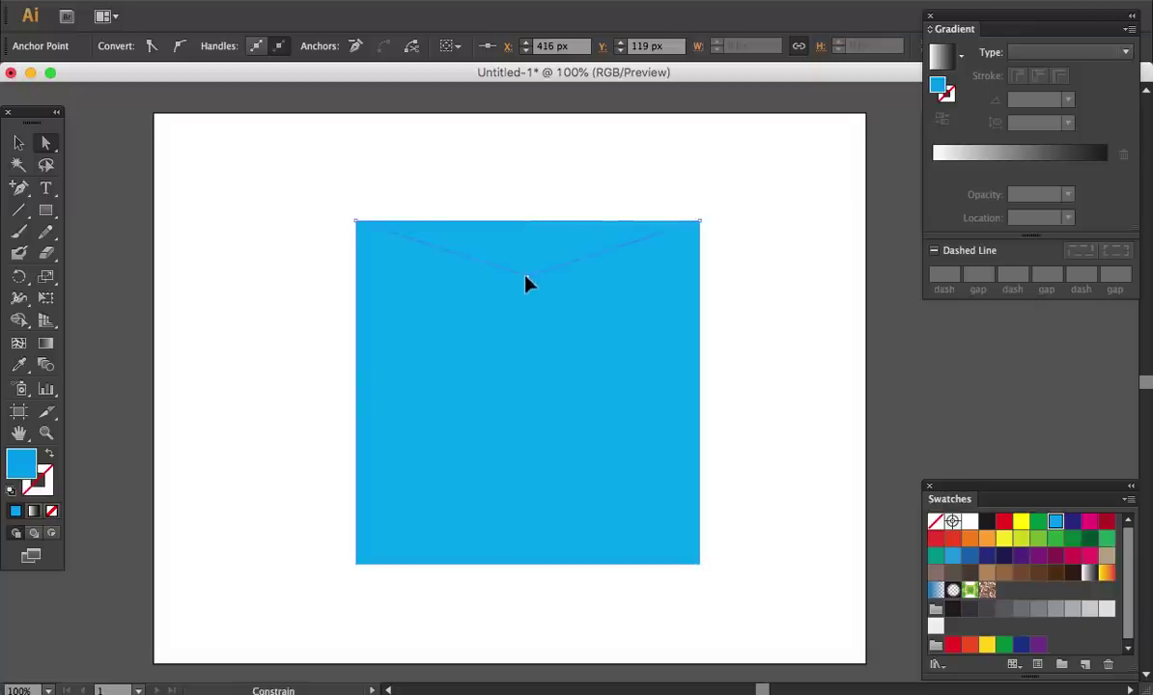
{"action": "left_click_drag", "start_coordinate": [526, 282], "coordinate": [526, 275]}
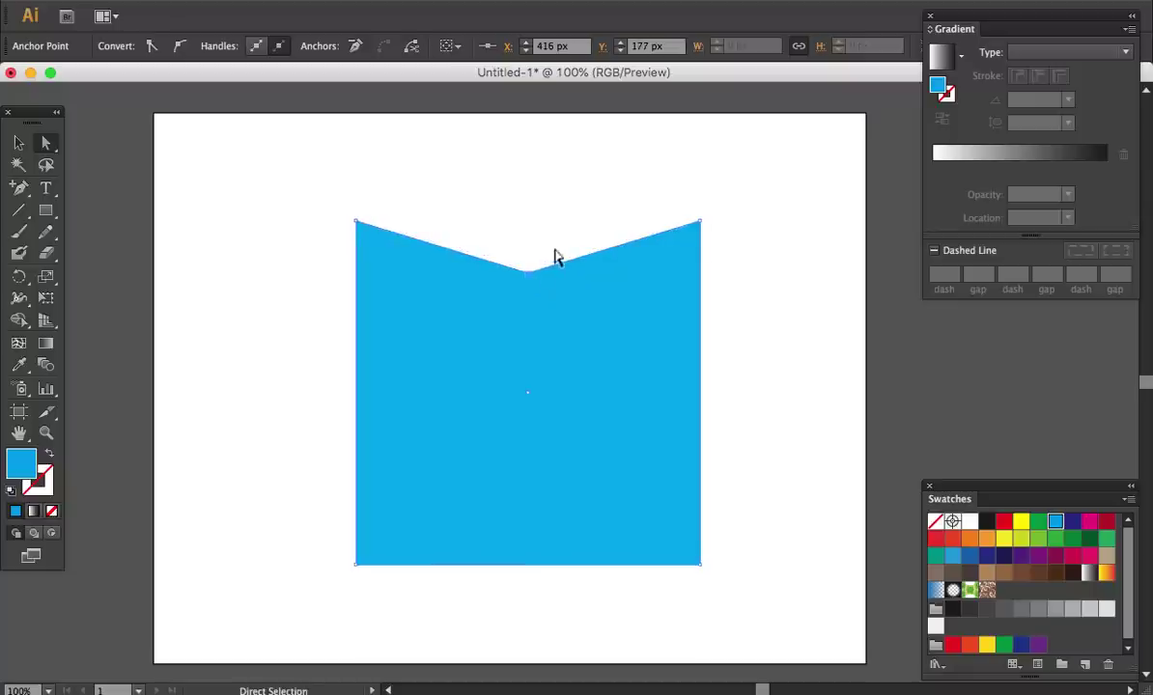
{"action": "left_click", "coordinate": [556, 253]}
{"action": "left_click", "coordinate": [606, 301], "text": "alt"}
{"action": "key", "text": "super"}
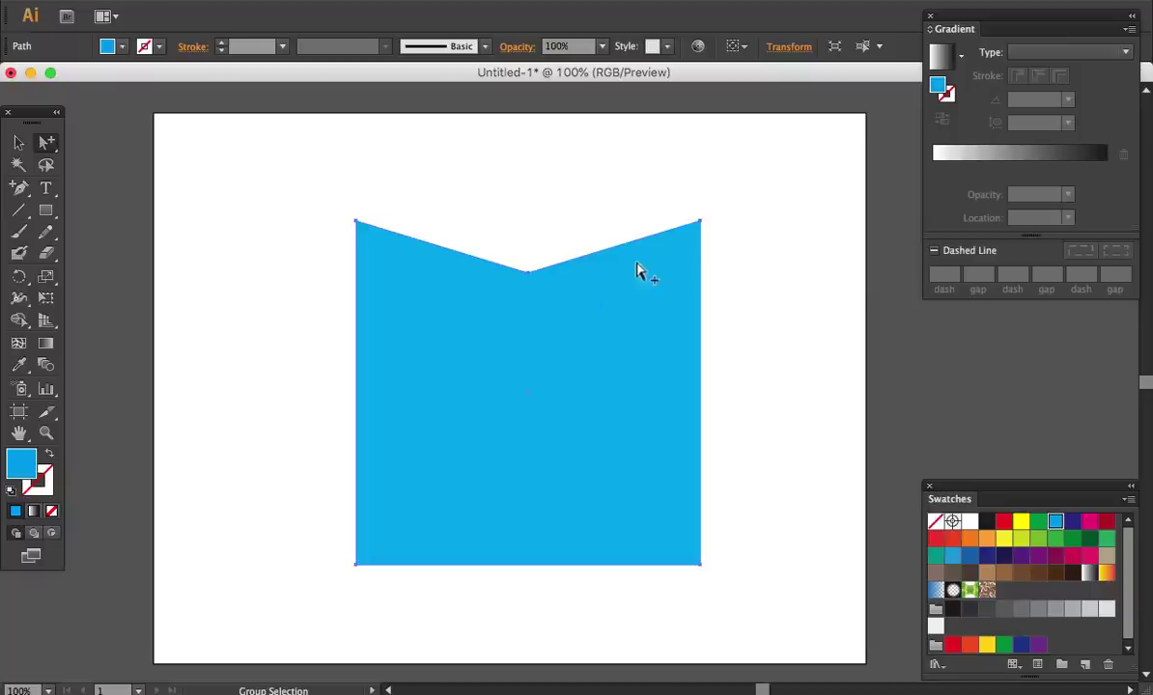
Step: Duplicate the shape as a white copy behind, and lower the blue V point to reveal a stripe
{"action": "left_click_drag", "start_coordinate": [636, 249], "coordinate": [637, 240]}
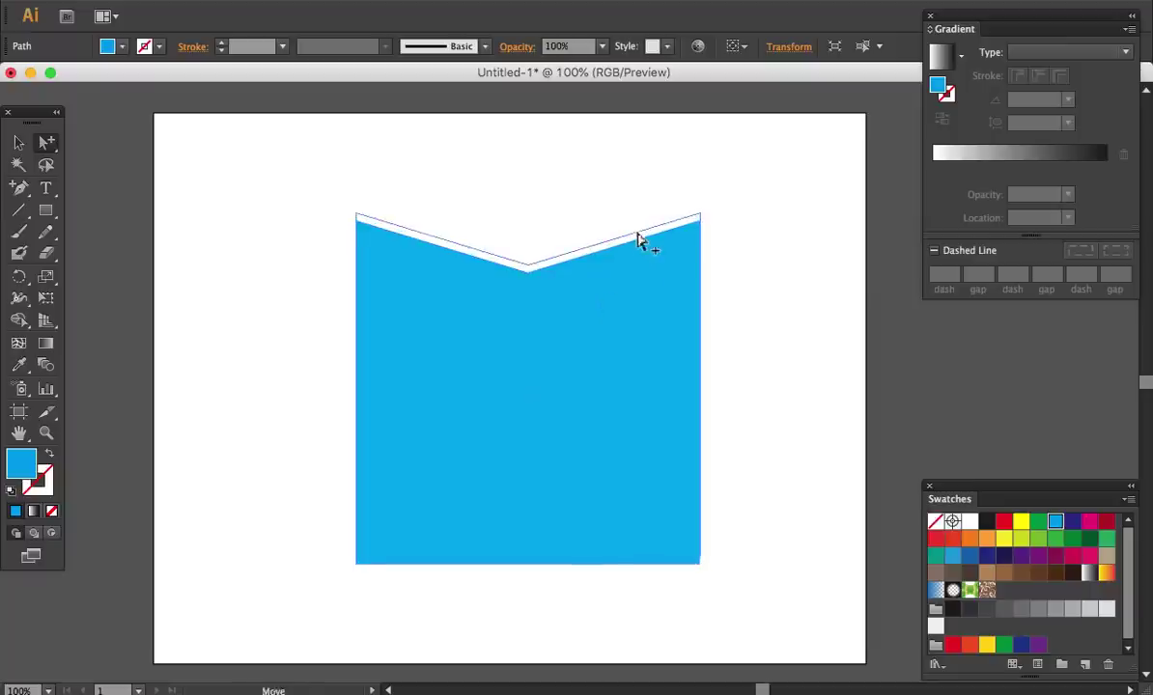
{"action": "left_click", "coordinate": [971, 521]}
{"action": "key", "text": "ctrl"}
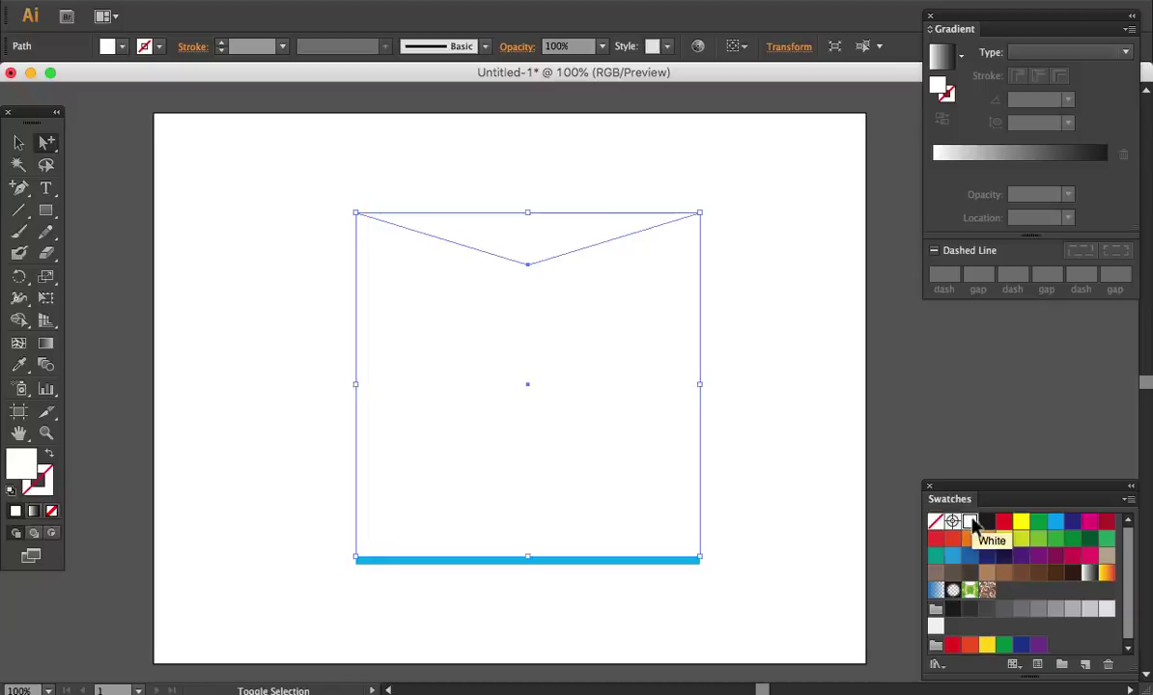
{"action": "key", "text": "ctrl+z"}
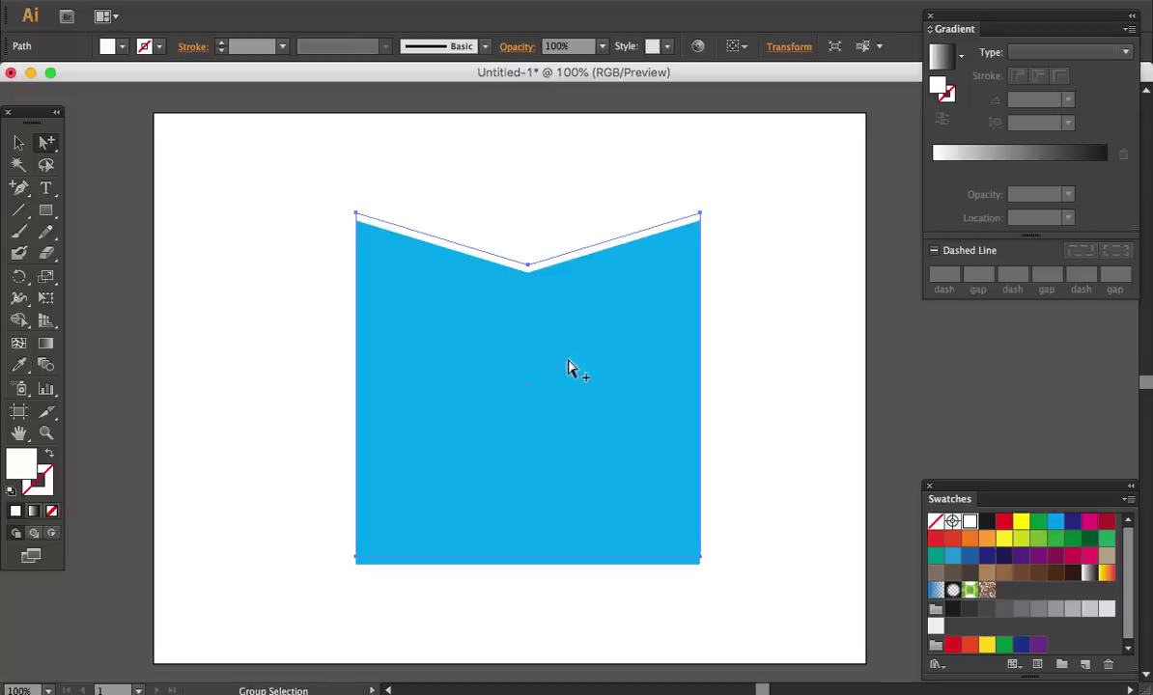
{"action": "key", "text": "a"}
{"action": "left_click", "coordinate": [528, 265]}
{"action": "key", "text": "Down"}
{"action": "key", "text": "Down"}
{"action": "key", "text": "Down"}
{"action": "key", "text": "Down"}
{"action": "key", "text": "Down"}
{"action": "key", "text": "Down"}
{"action": "key", "text": "Down"}
{"action": "key", "text": "Down"}
{"action": "key", "text": "Down"}
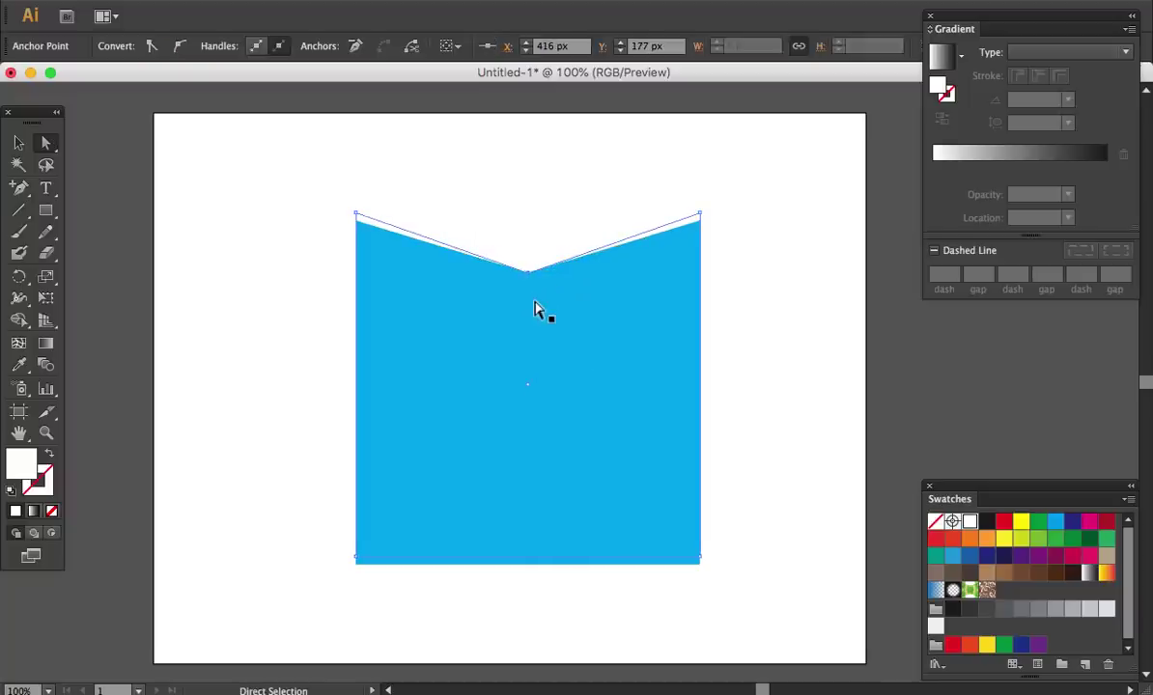
{"action": "left_click", "coordinate": [775, 345]}
Step: Move the blue-and-white panel to the left, zoom in on it, and switch to Photoshop
{"action": "key", "text": "super+minus"}
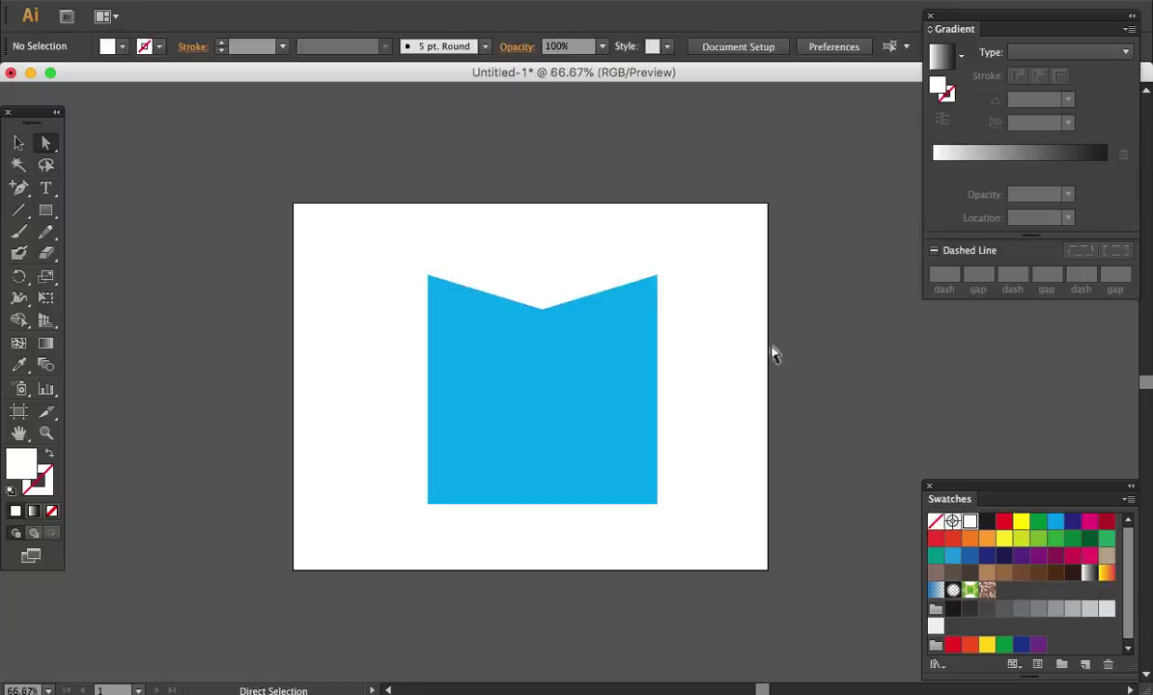
{"action": "left_click_drag", "start_coordinate": [641, 394], "coordinate": [862, 360]}
{"action": "key", "text": "v"}
{"action": "mouse_move", "coordinate": [865, 541]}
{"action": "left_mouse_down"}
{"action": "mouse_move", "coordinate": [673, 268]}
{"action": "mouse_move", "coordinate": [280, 270]}
{"action": "left_mouse_up"}
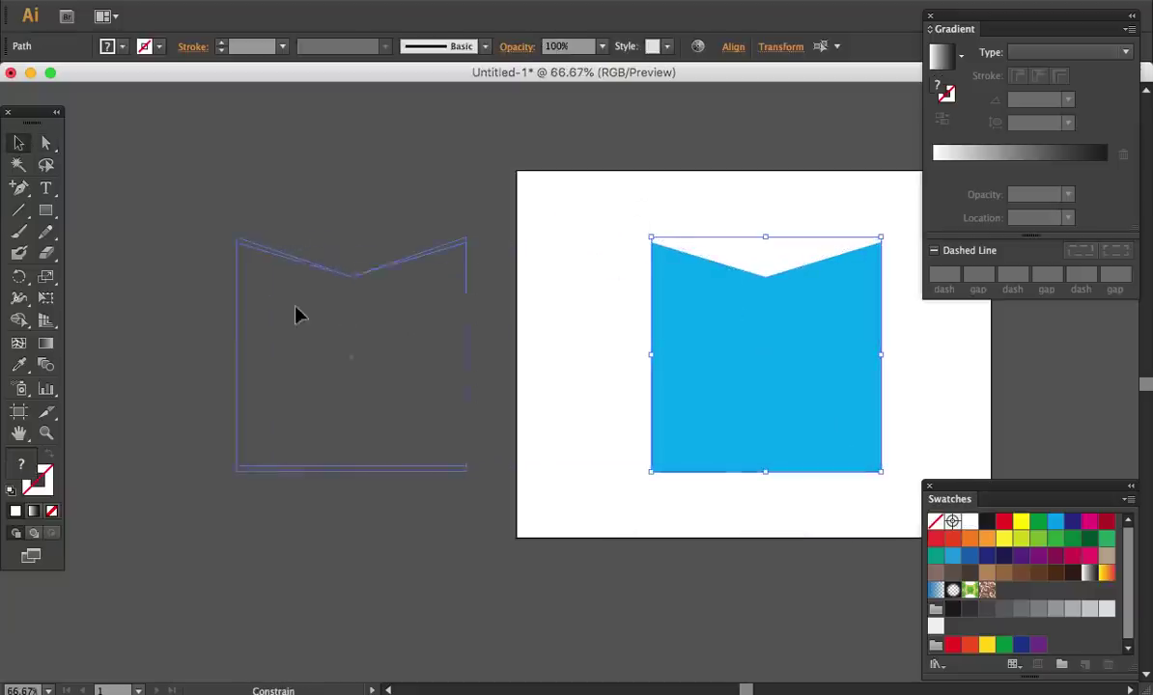
{"action": "left_click", "coordinate": [538, 345]}
{"action": "key", "text": "z"}
{"action": "left_click_drag", "start_coordinate": [229, 200], "coordinate": [579, 549]}
{"action": "left_click_drag", "start_coordinate": [665, 417], "coordinate": [659, 455]}
{"action": "key", "text": "v"}
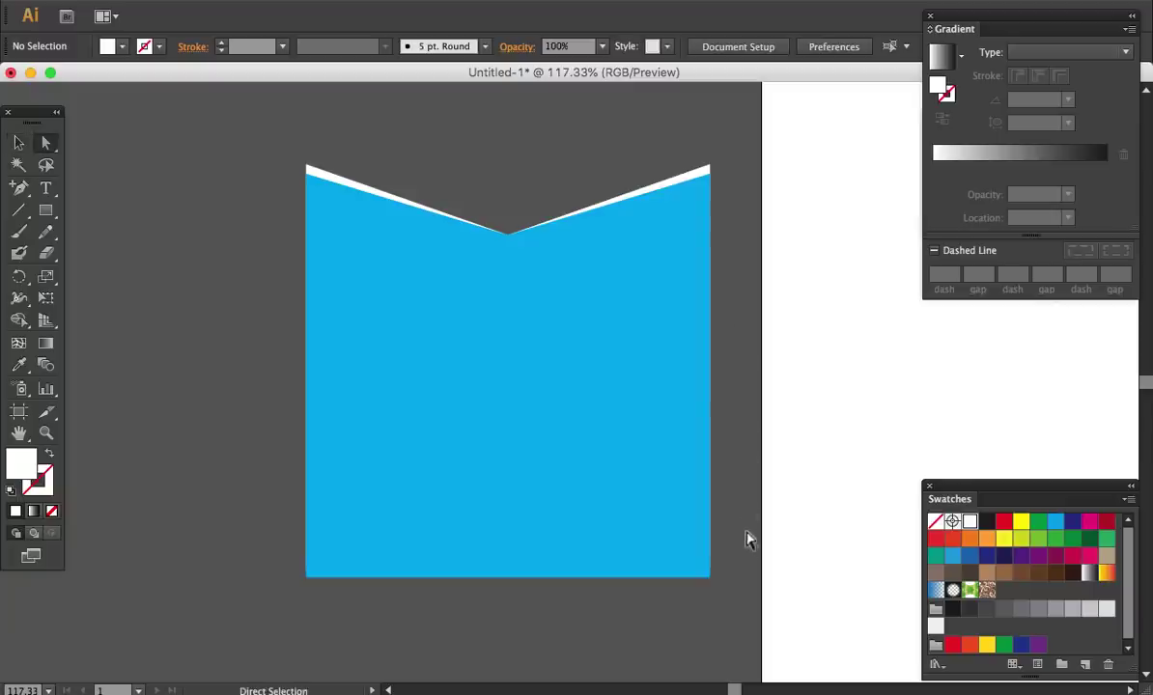
{"action": "mouse_move", "coordinate": [736, 592]}
{"action": "left_mouse_down"}
{"action": "mouse_move", "coordinate": [264, 118]}
{"action": "mouse_move", "coordinate": [322, 193]}
{"action": "left_mouse_up"}
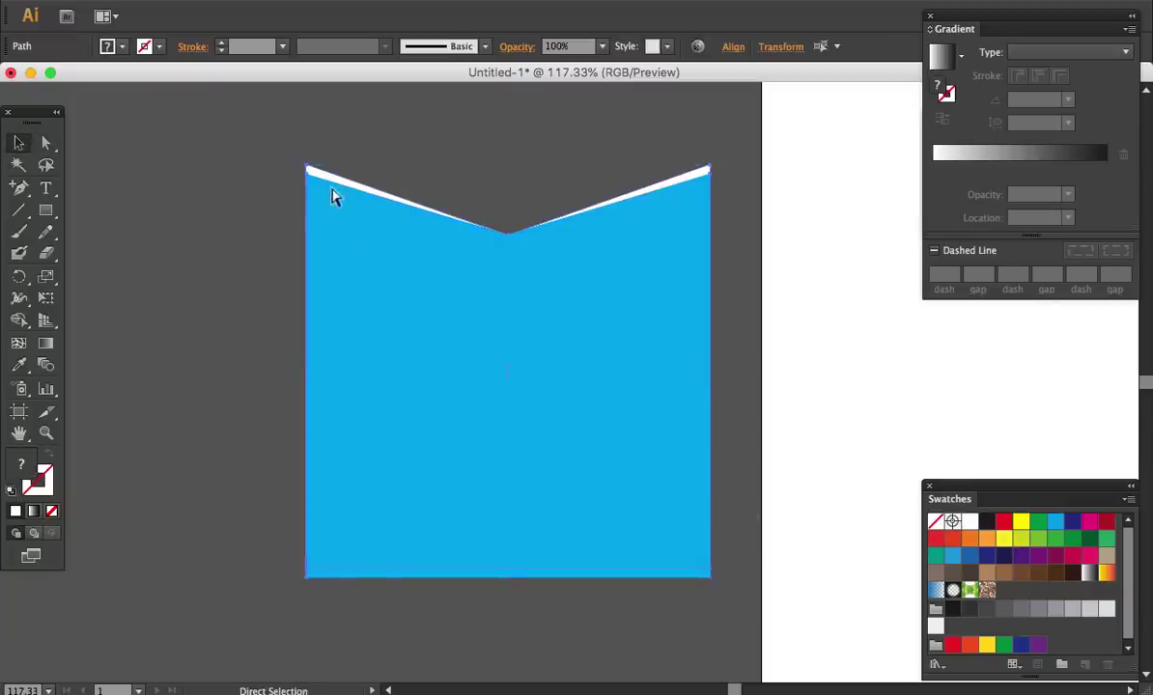
{"action": "key", "text": "super+Tab"}
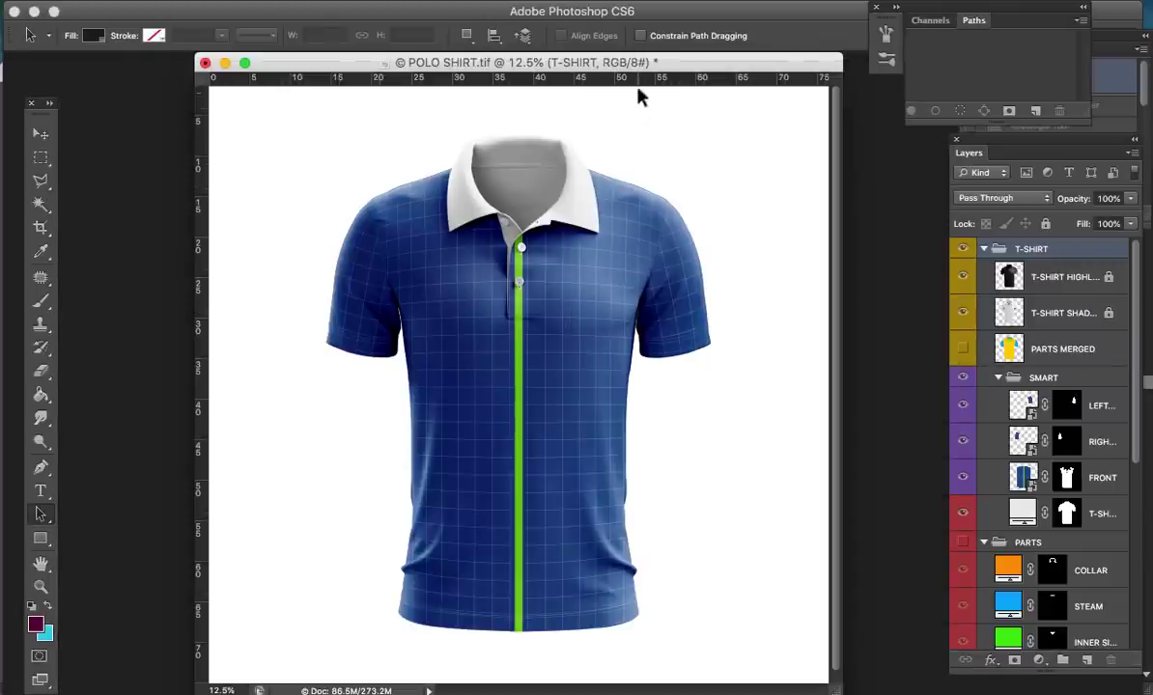
Step: Paste the panel above FRONT as a smart object and stretch it over the shirt's lower half
{"action": "left_click", "coordinate": [1004, 475]}
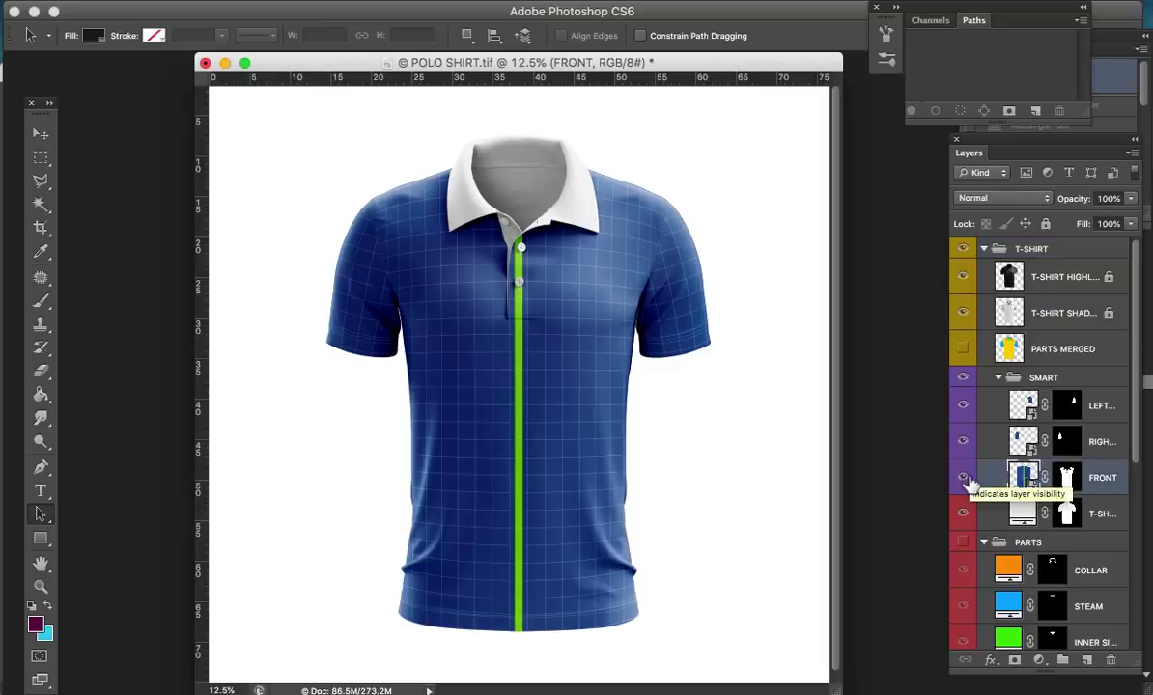
{"action": "key", "text": "ctrl+v"}
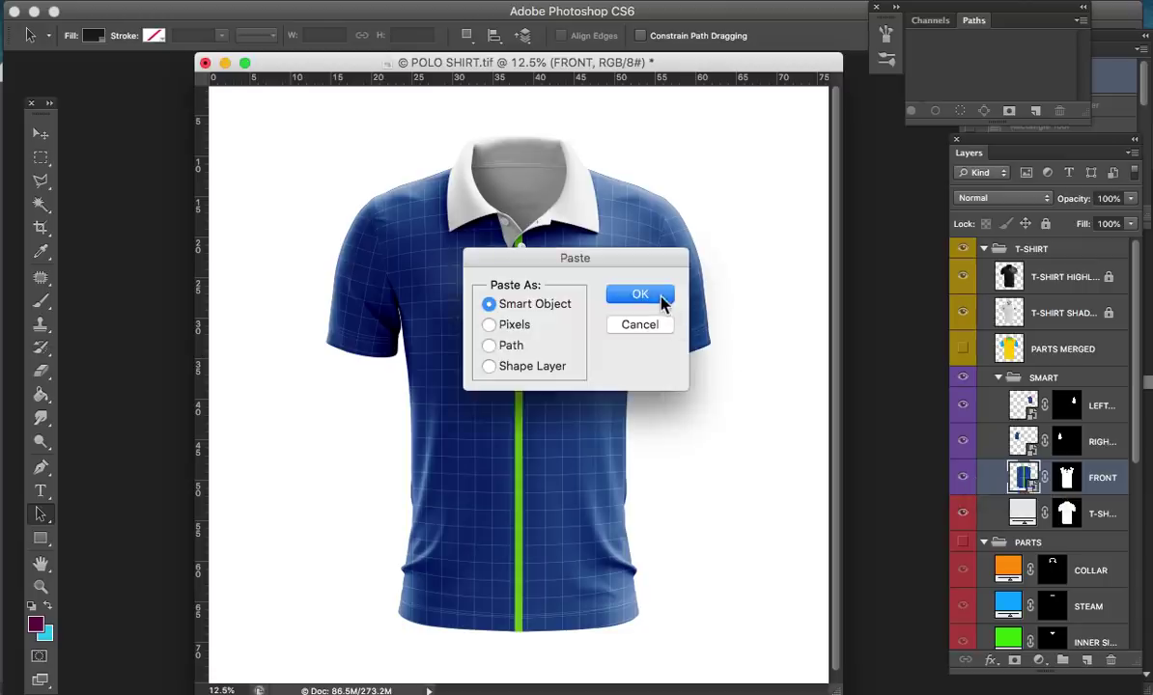
{"action": "left_click", "coordinate": [657, 296]}
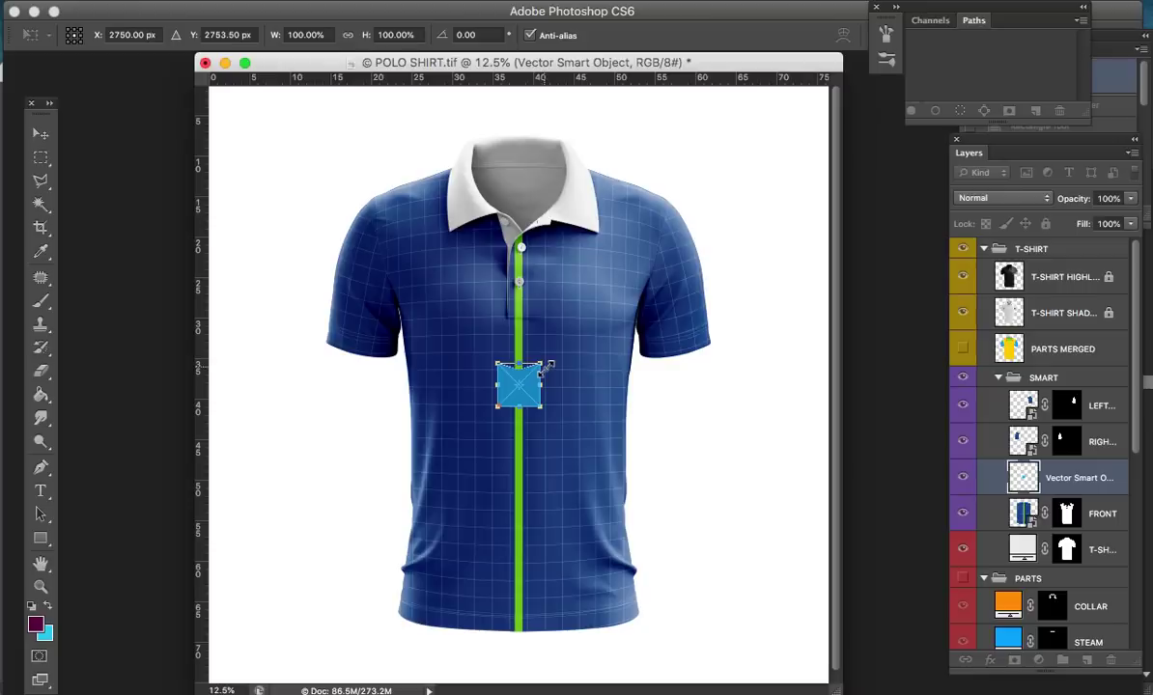
{"action": "mouse_move", "coordinate": [547, 358]}
{"action": "left_mouse_down"}
{"action": "mouse_move", "coordinate": [565, 335]}
{"action": "mouse_move", "coordinate": [552, 364]}
{"action": "left_mouse_up"}
{"action": "left_click_drag", "start_coordinate": [541, 364], "coordinate": [691, 208]}
{"action": "left_click_drag", "start_coordinate": [651, 460], "coordinate": [651, 515]}
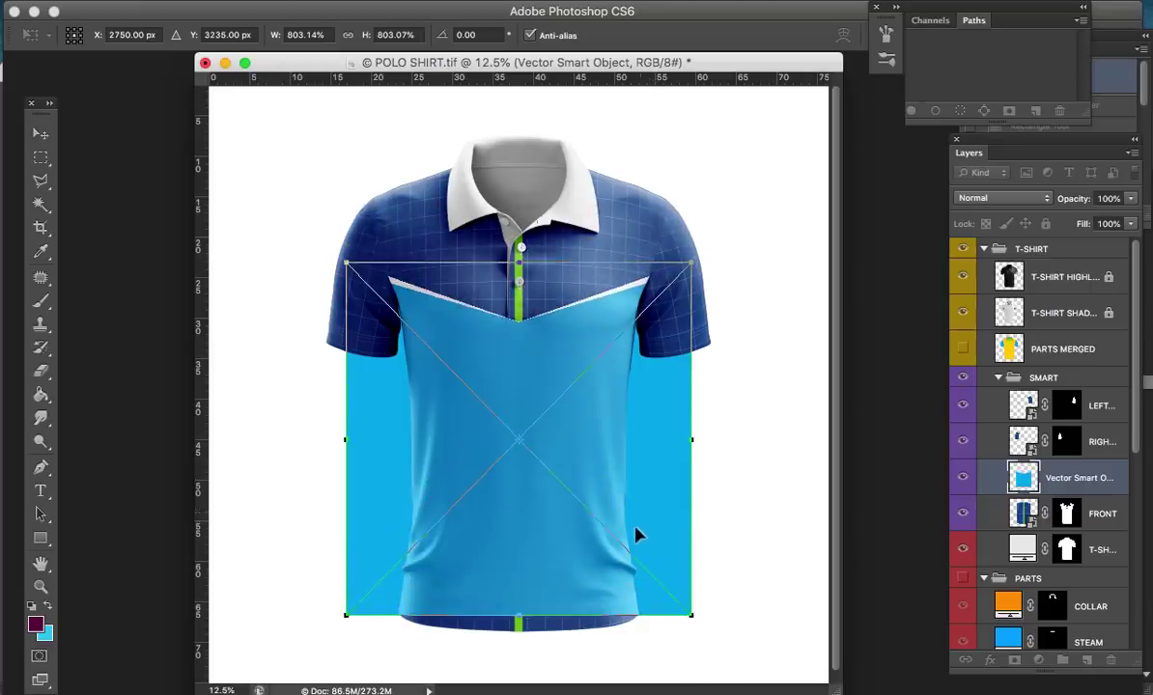
{"action": "left_click_drag", "start_coordinate": [519, 616], "coordinate": [519, 633]}
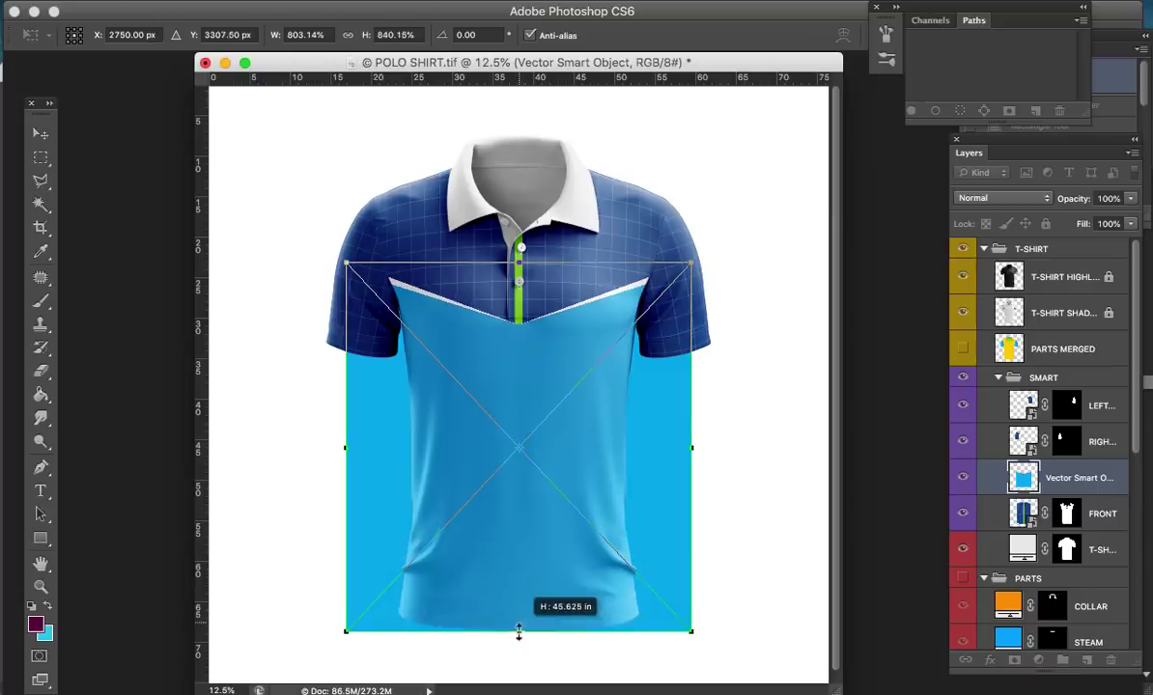
{"action": "key", "text": "Return"}
{"action": "key", "text": "a"}
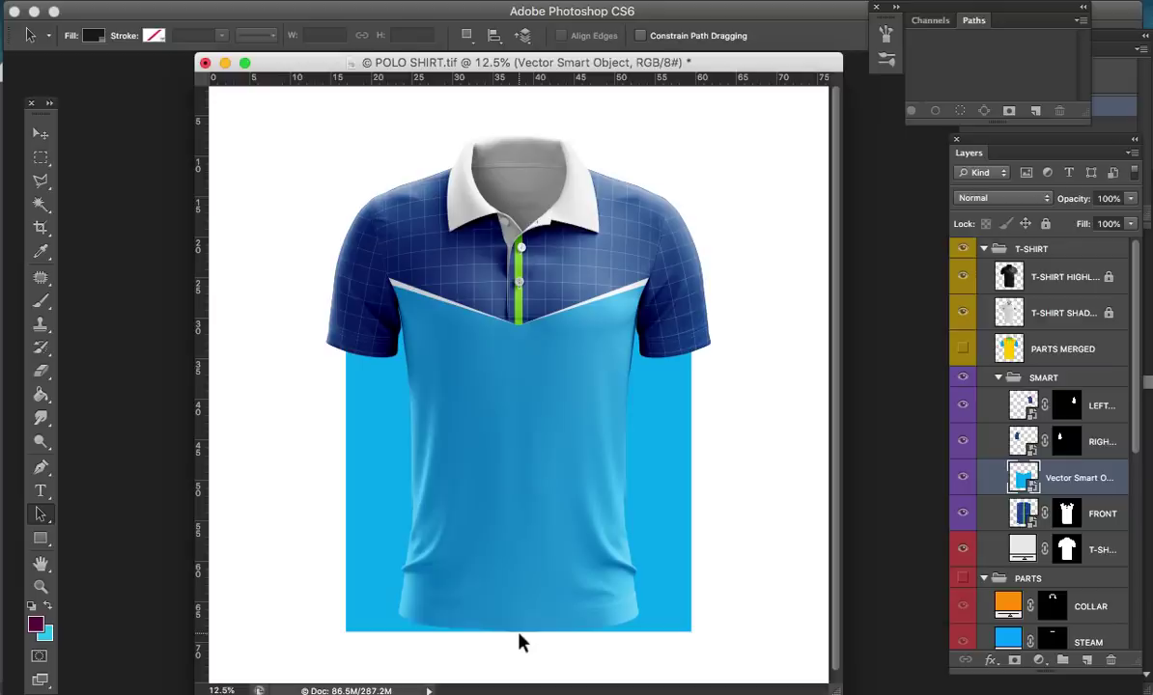
Step: Nudge the light-blue panel slightly lower and clip it to the FRONT layer
{"action": "key", "text": "v"}
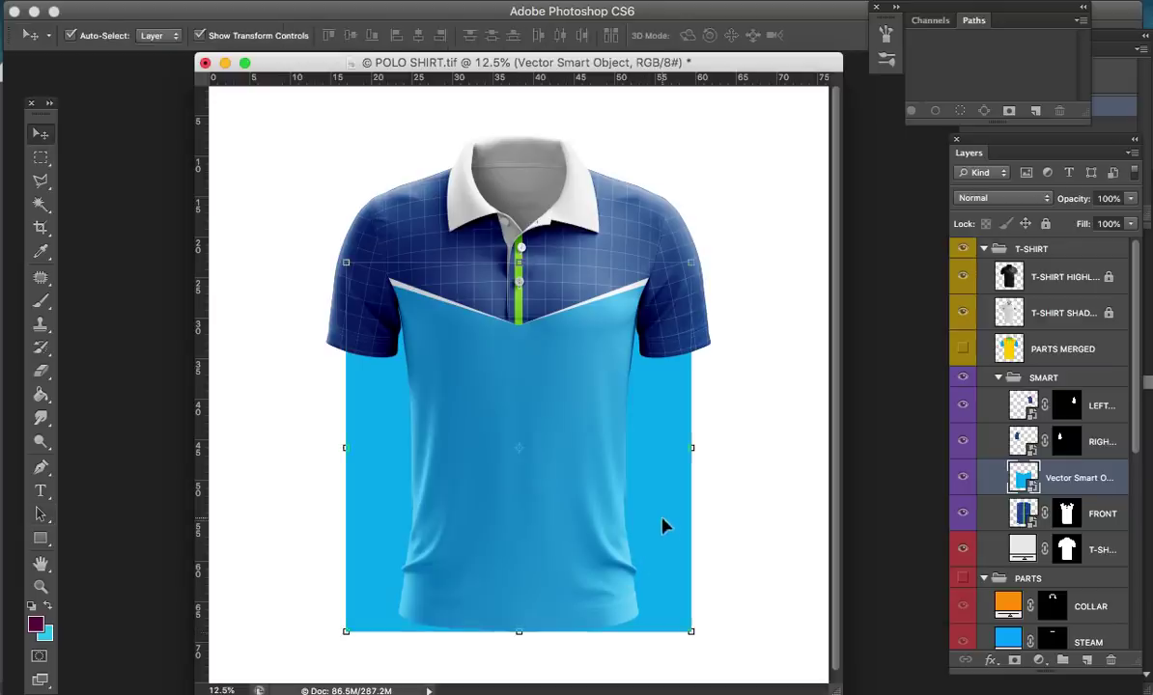
{"action": "left_click_drag", "start_coordinate": [663, 524], "coordinate": [665, 530]}
{"action": "key", "text": "a"}
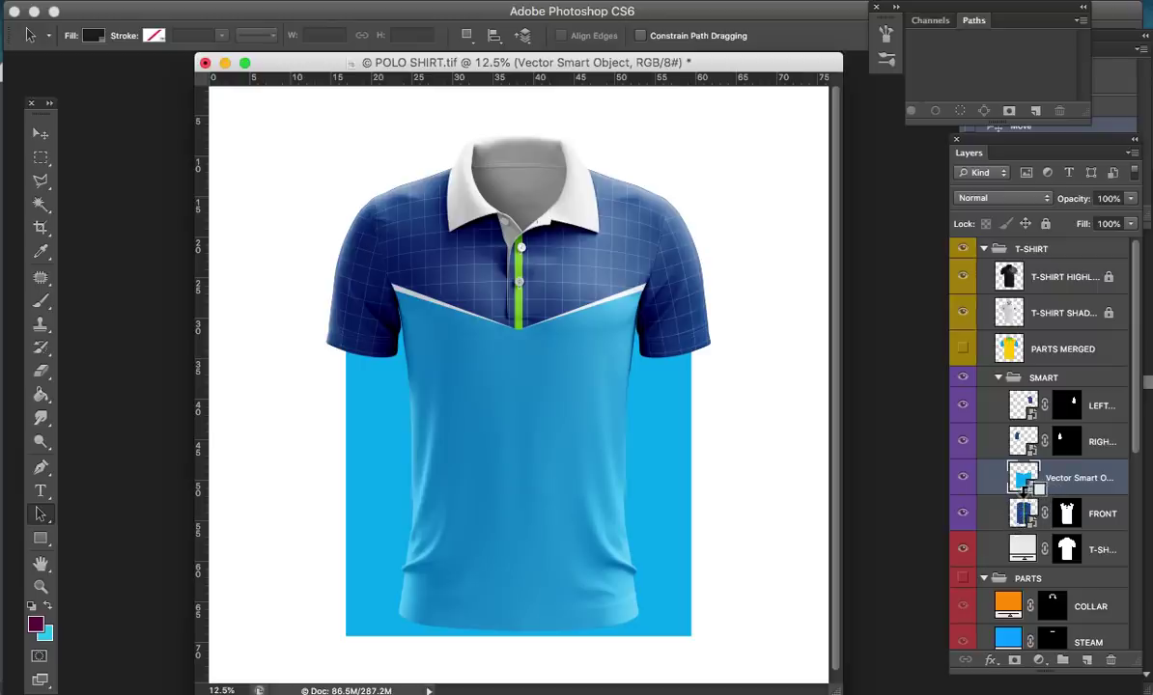
{"action": "left_click_drag", "start_coordinate": [1022, 513], "coordinate": [1024, 487]}
{"action": "left_click", "coordinate": [1023, 492], "text": "alt"}
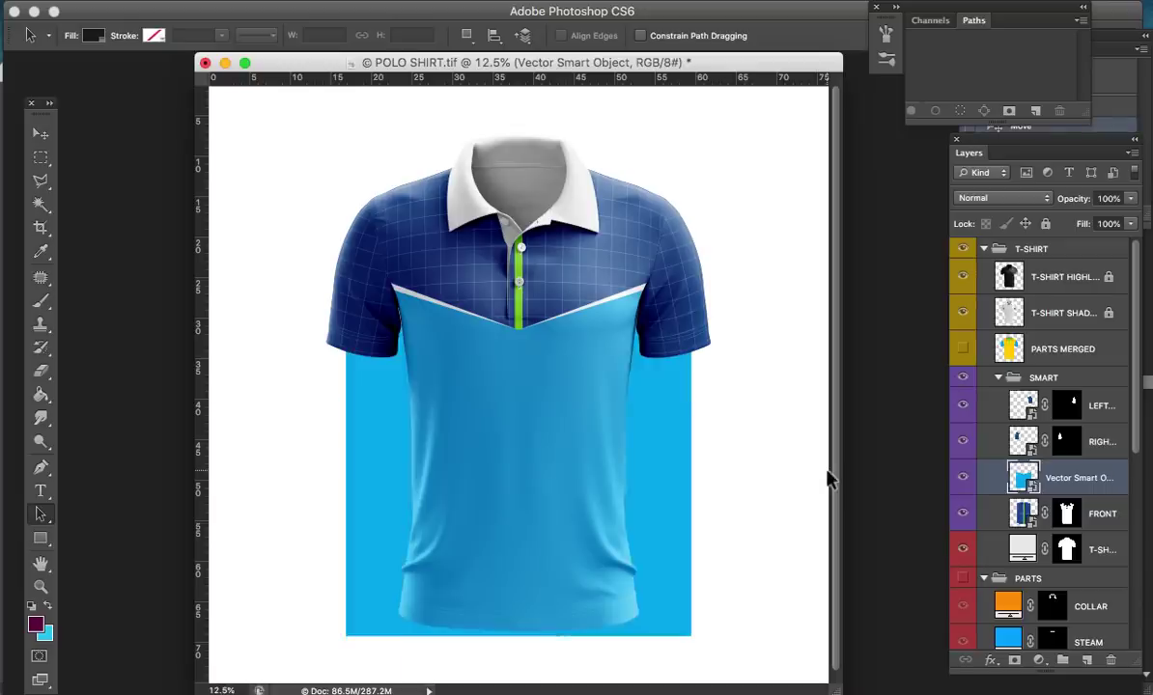
Step: Hide the light-blue panel layer and open the FRONT layer's embedded design
{"action": "left_click_drag", "start_coordinate": [560, 62], "coordinate": [529, 68]}
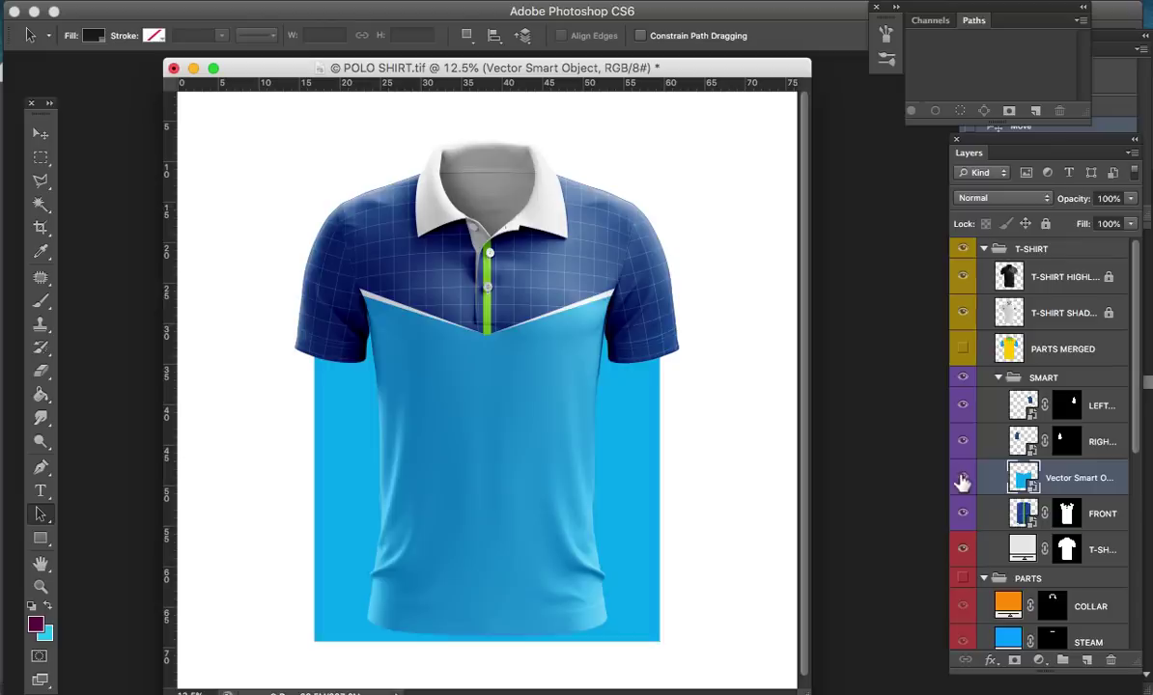
{"action": "left_click", "coordinate": [962, 477]}
{"action": "double_click", "coordinate": [1024, 514]}
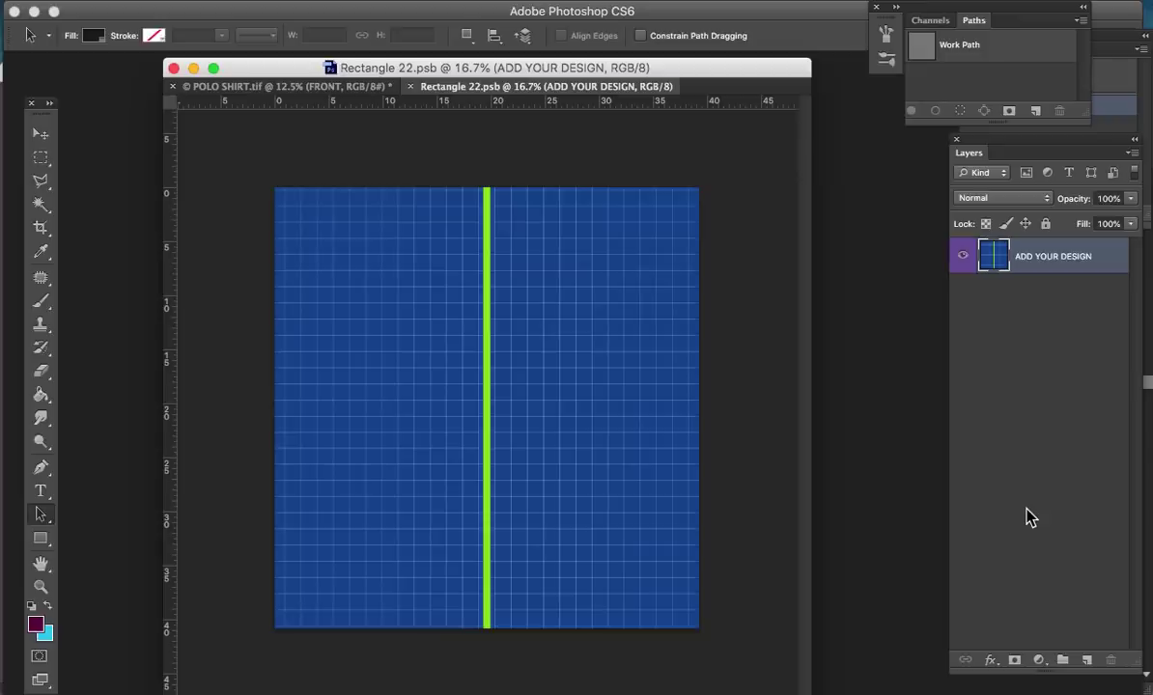
Step: Paste the panel into Rectangle 22.psb as a smart object, enlarge and lower it, and save
{"action": "key", "text": "ctrl+v"}
{"action": "left_click", "coordinate": [632, 292]}
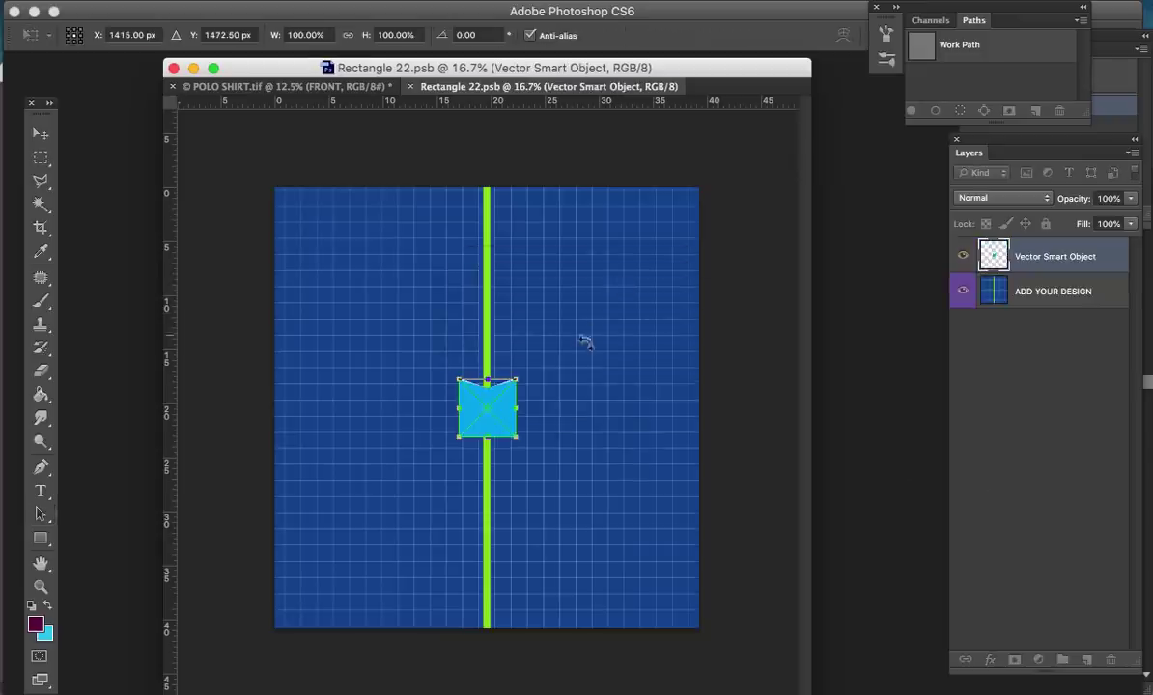
{"action": "left_click_drag", "start_coordinate": [517, 381], "coordinate": [751, 239]}
{"action": "left_click_drag", "start_coordinate": [622, 345], "coordinate": [618, 405]}
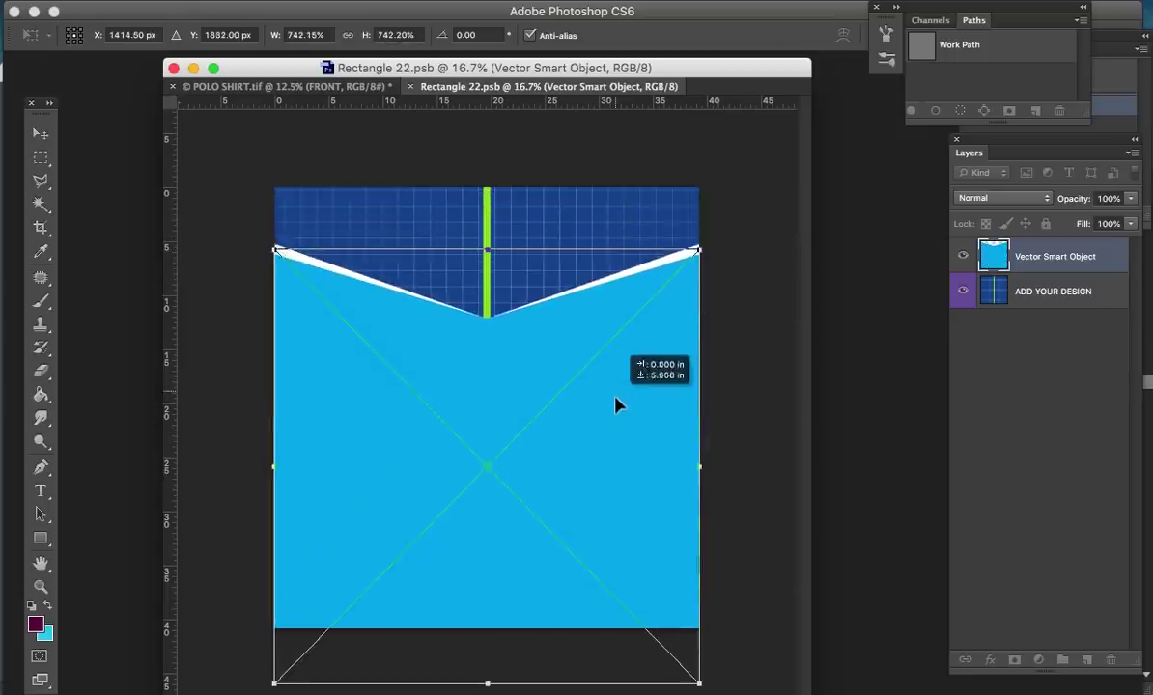
{"action": "key", "text": "Return"}
{"action": "key", "text": "ctrl+s"}
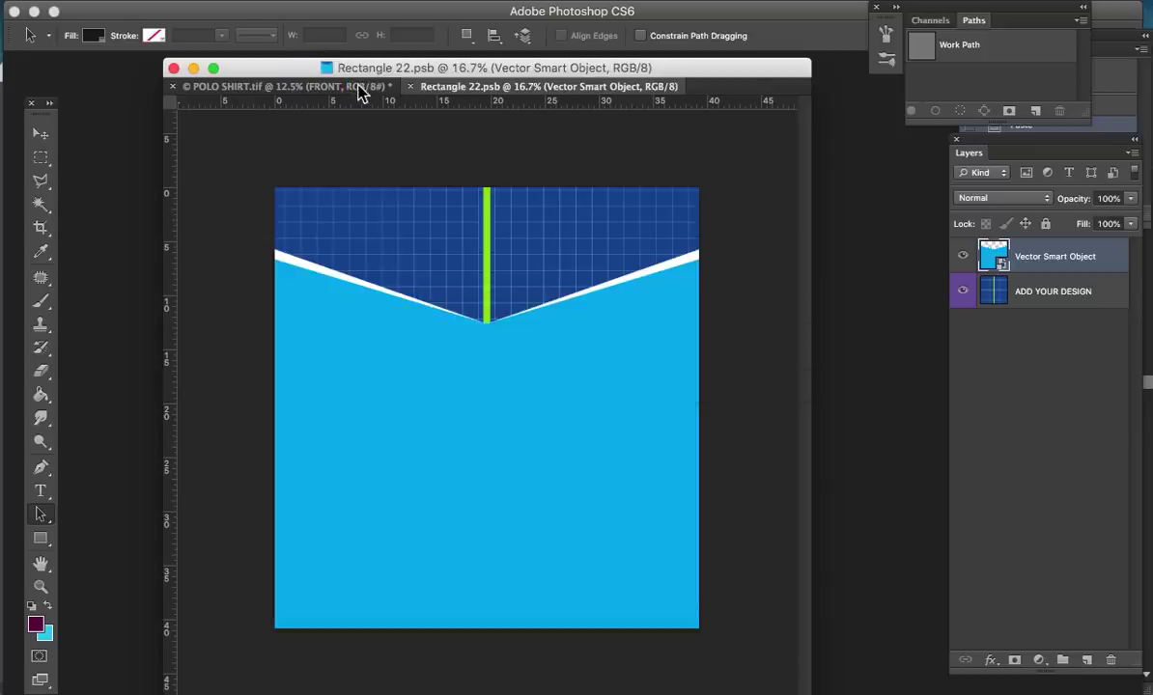
Step: Move the panel about 30 px lower, save, check the mockup, and close Rectangle 22.psb
{"action": "mouse_move", "coordinate": [427, 95]}
{"action": "left_mouse_down"}
{"action": "mouse_move", "coordinate": [482, 72]}
{"action": "mouse_move", "coordinate": [426, 72]}
{"action": "left_mouse_up"}
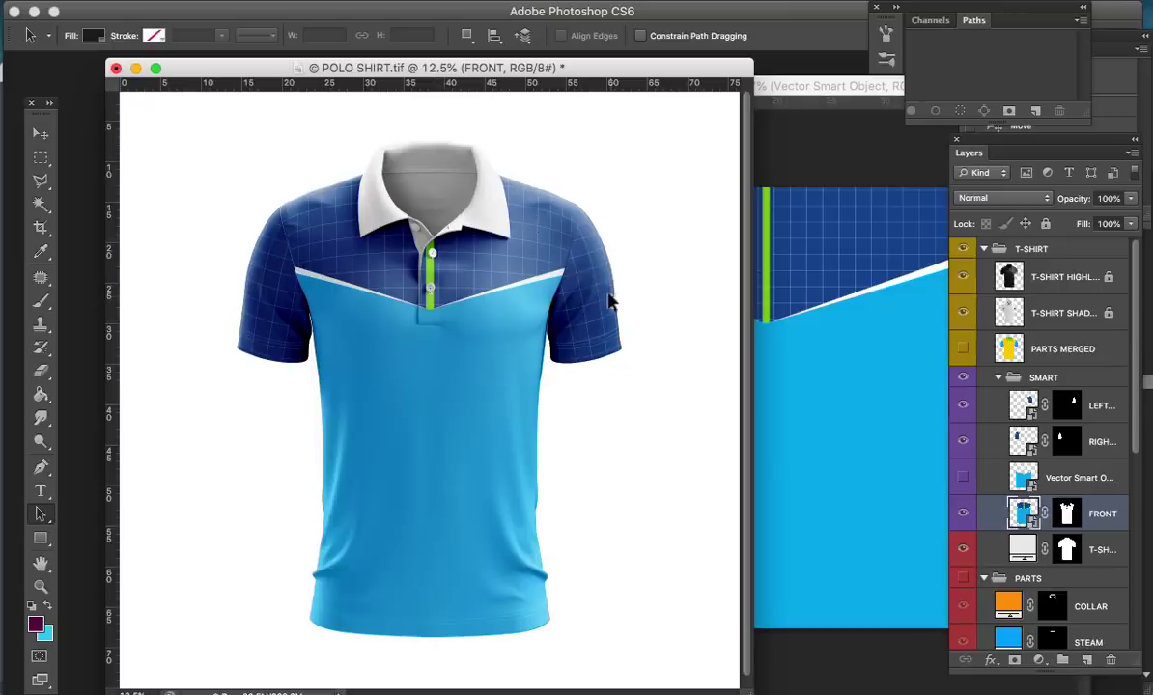
{"action": "left_click", "coordinate": [829, 403]}
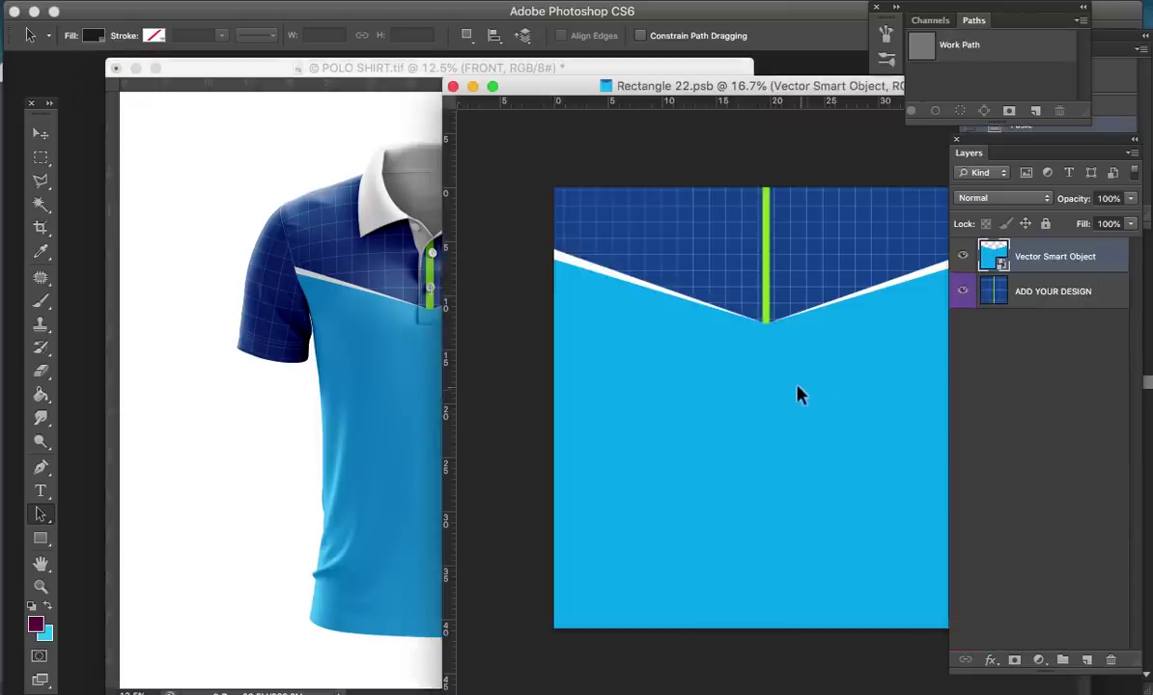
{"action": "key", "text": "v"}
{"action": "left_click_drag", "start_coordinate": [826, 387], "coordinate": [836, 418]}
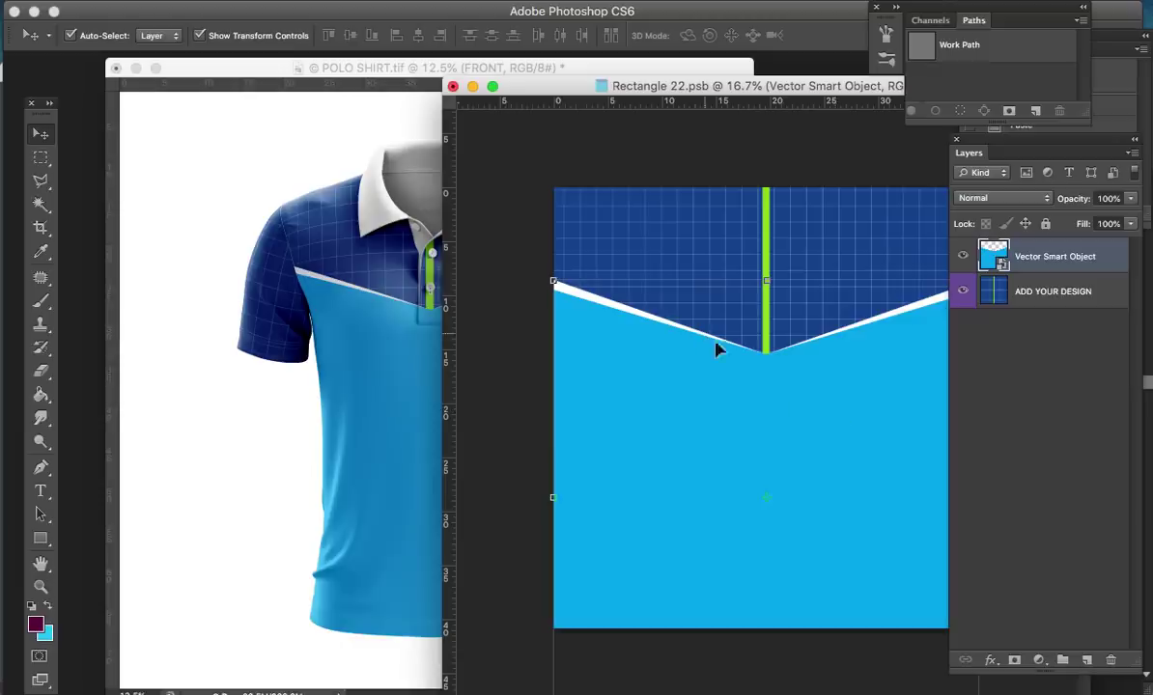
{"action": "key", "text": "ctrl+s"}
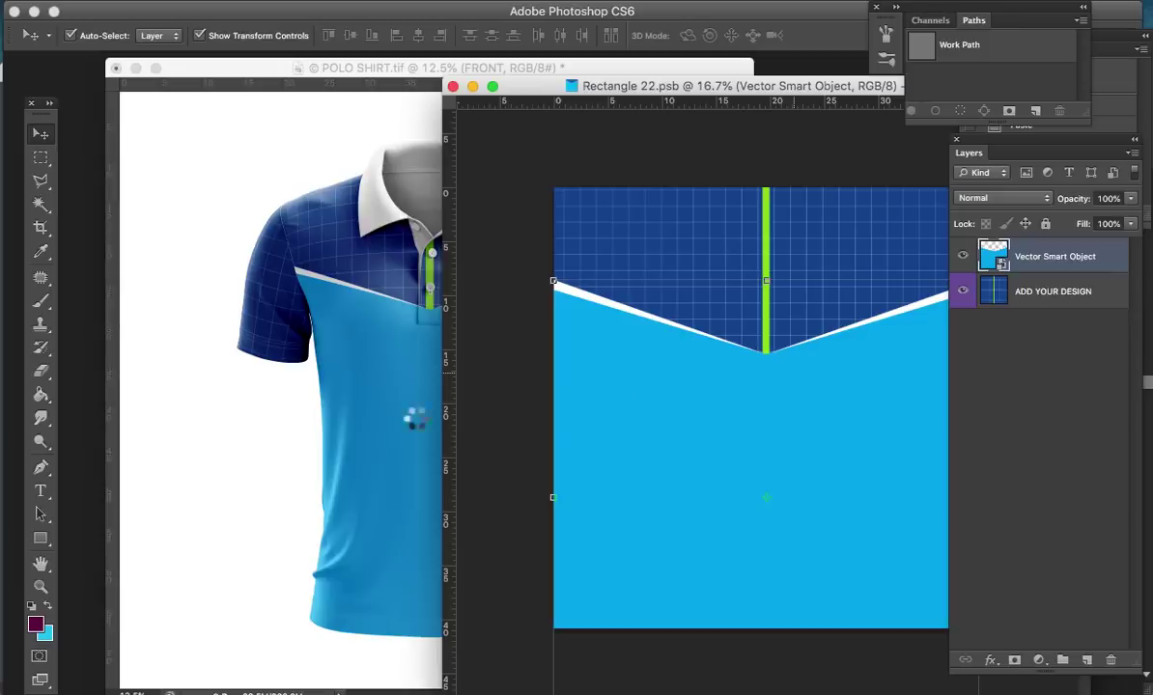
{"action": "left_click", "coordinate": [363, 375]}
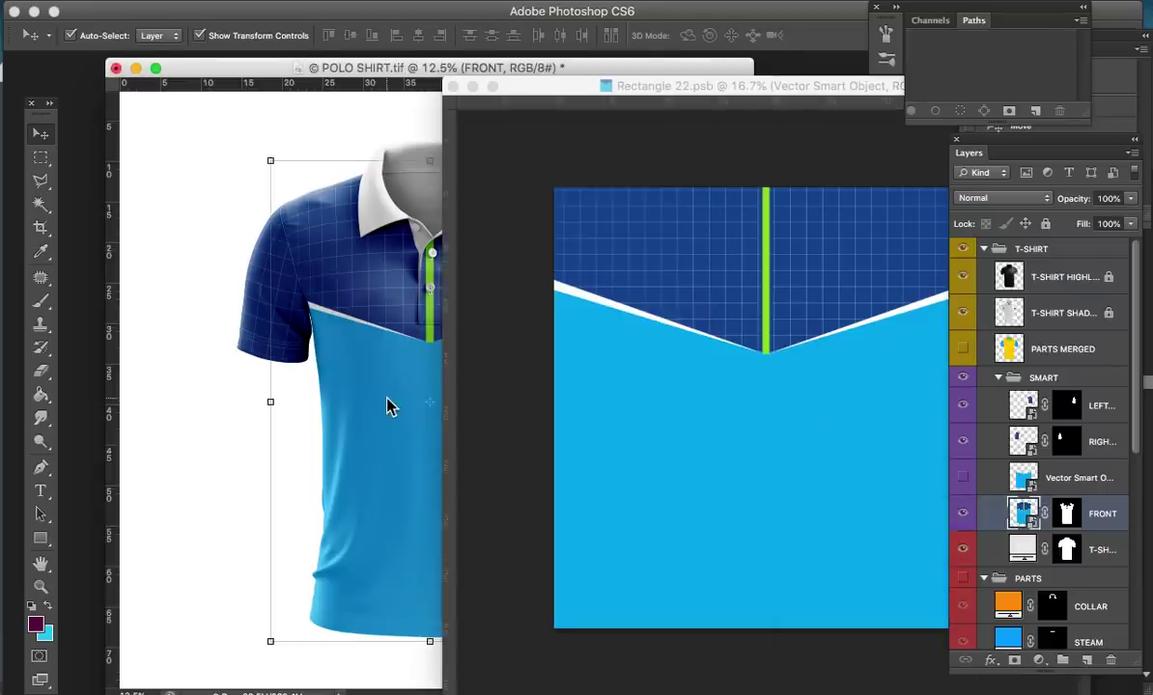
{"action": "left_click", "coordinate": [591, 402]}
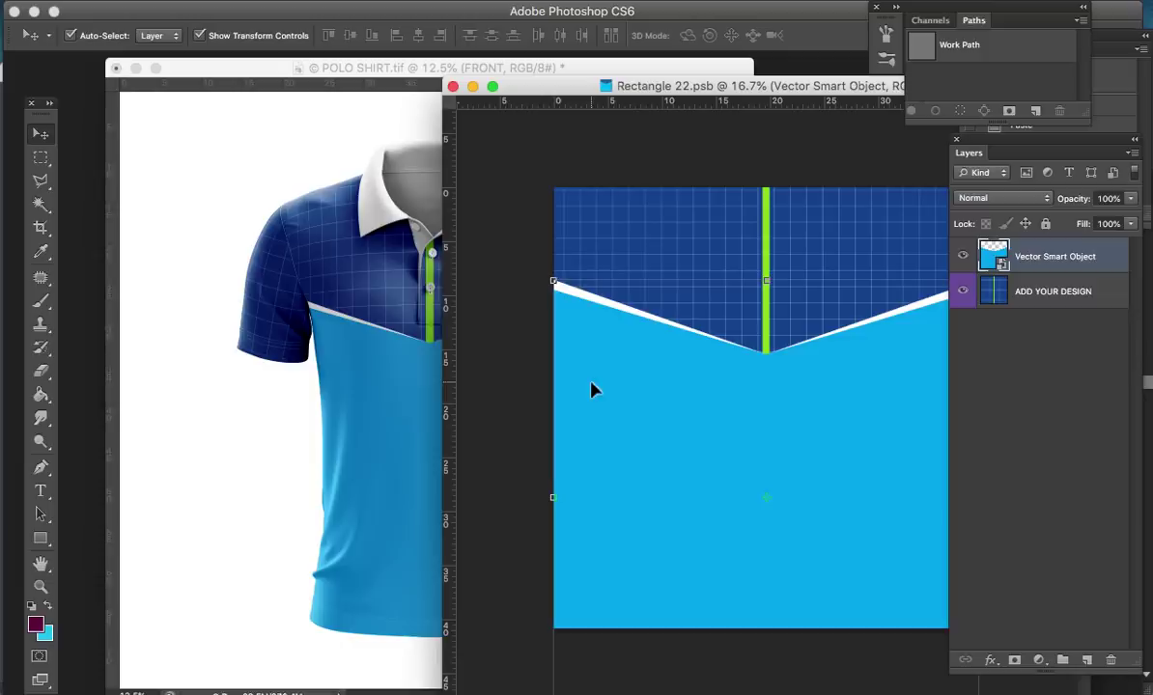
{"action": "left_click", "coordinate": [452, 86]}
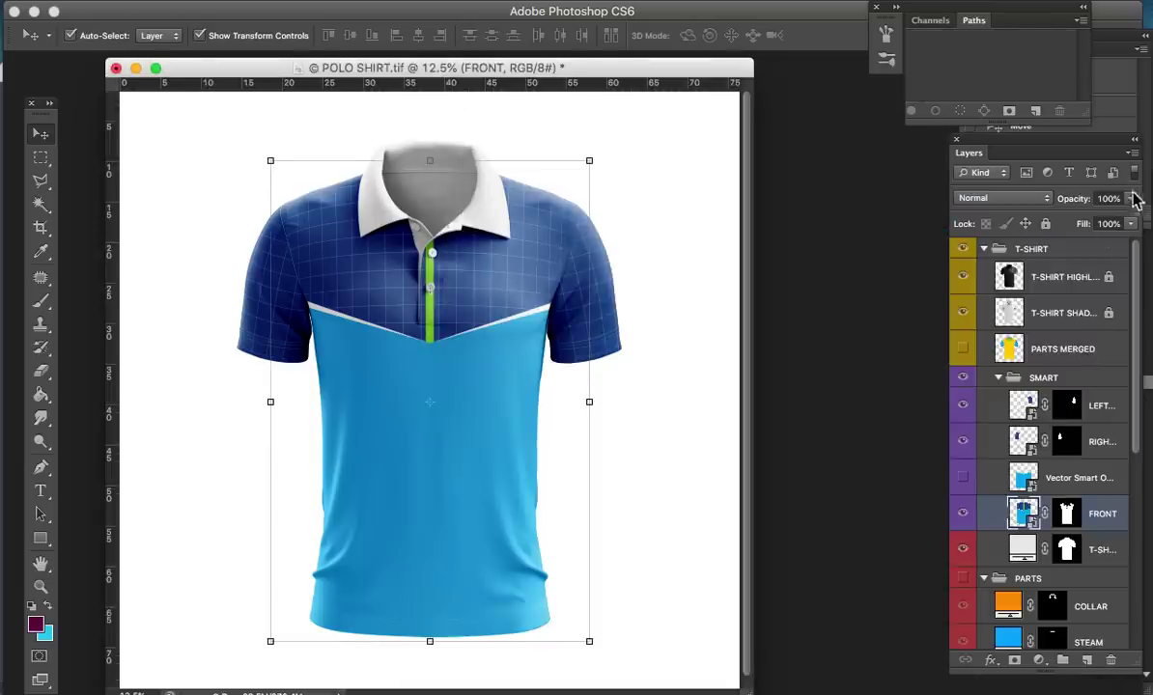
Step: Revert history to just after the paste, drop the panel about 0.57 in, and clip it to FRONT
{"action": "left_click", "coordinate": [1067, 127]}
{"action": "left_click", "coordinate": [1097, 147]}
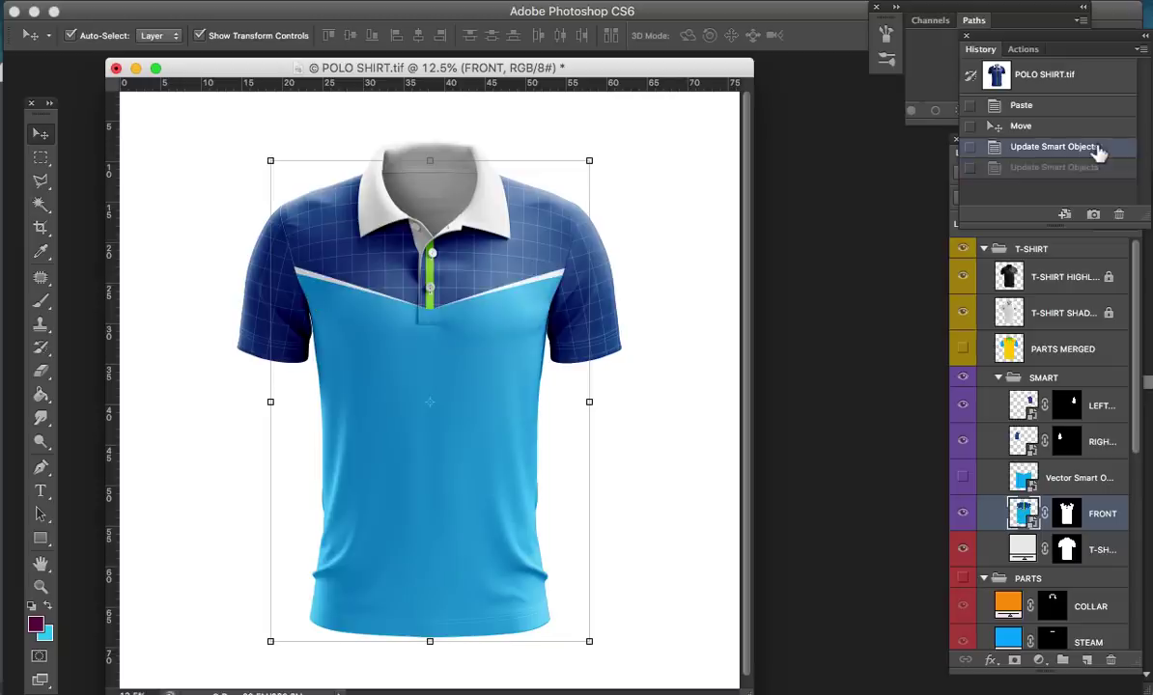
{"action": "left_click", "coordinate": [1087, 129]}
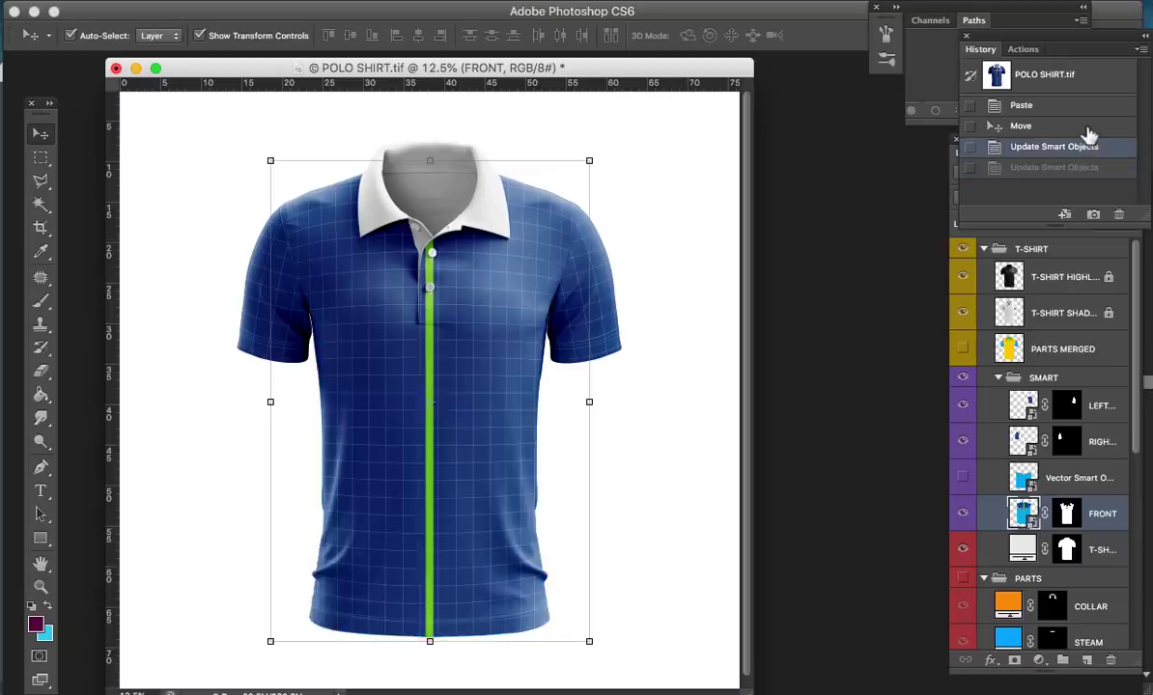
{"action": "left_click", "coordinate": [1083, 108]}
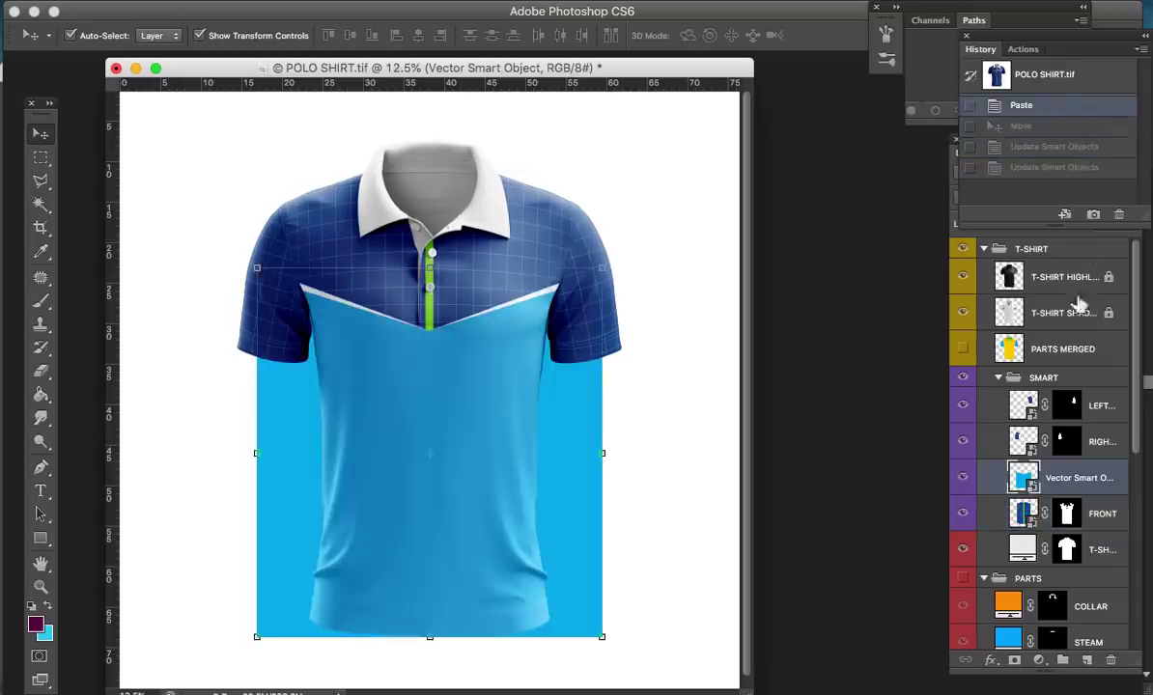
{"action": "left_click_drag", "start_coordinate": [548, 477], "coordinate": [568, 493]}
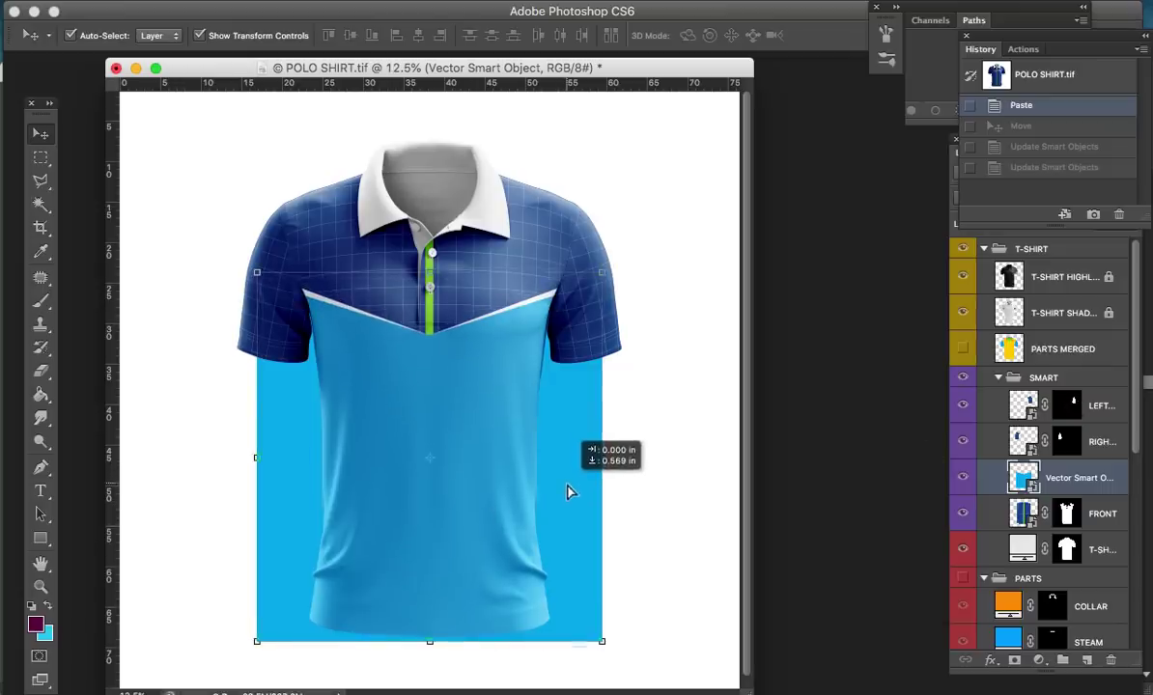
{"action": "left_click_drag", "start_coordinate": [568, 492], "coordinate": [568, 492]}
{"action": "key", "text": "a"}
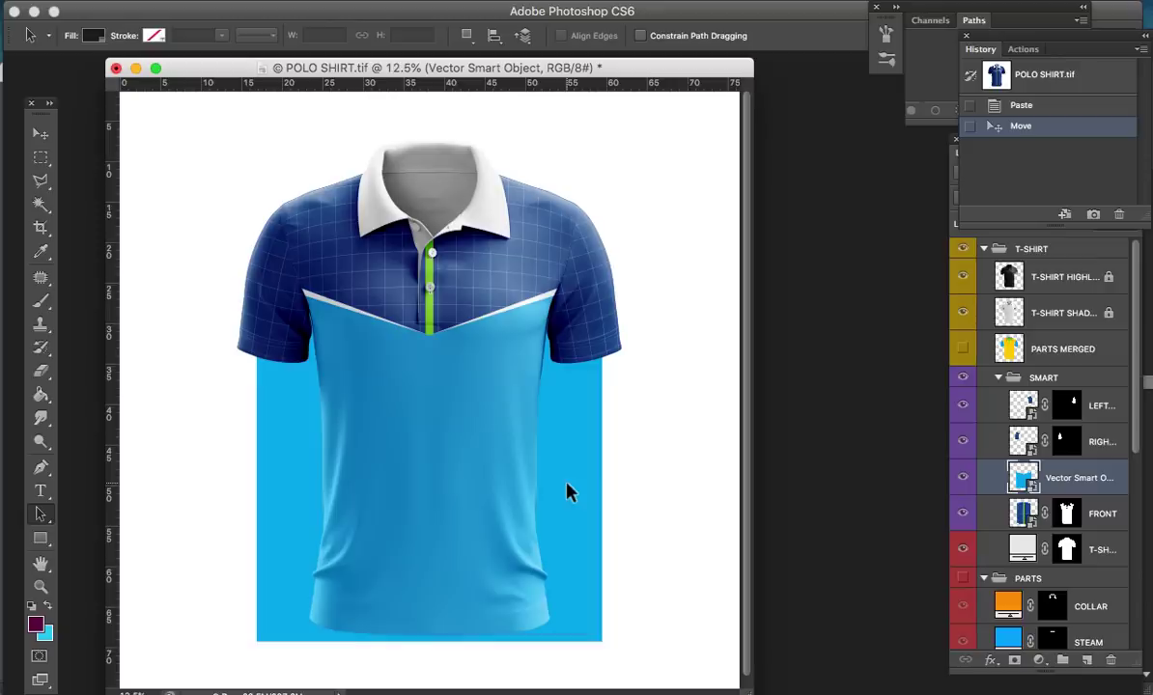
{"action": "left_click", "coordinate": [1025, 495], "text": "alt"}
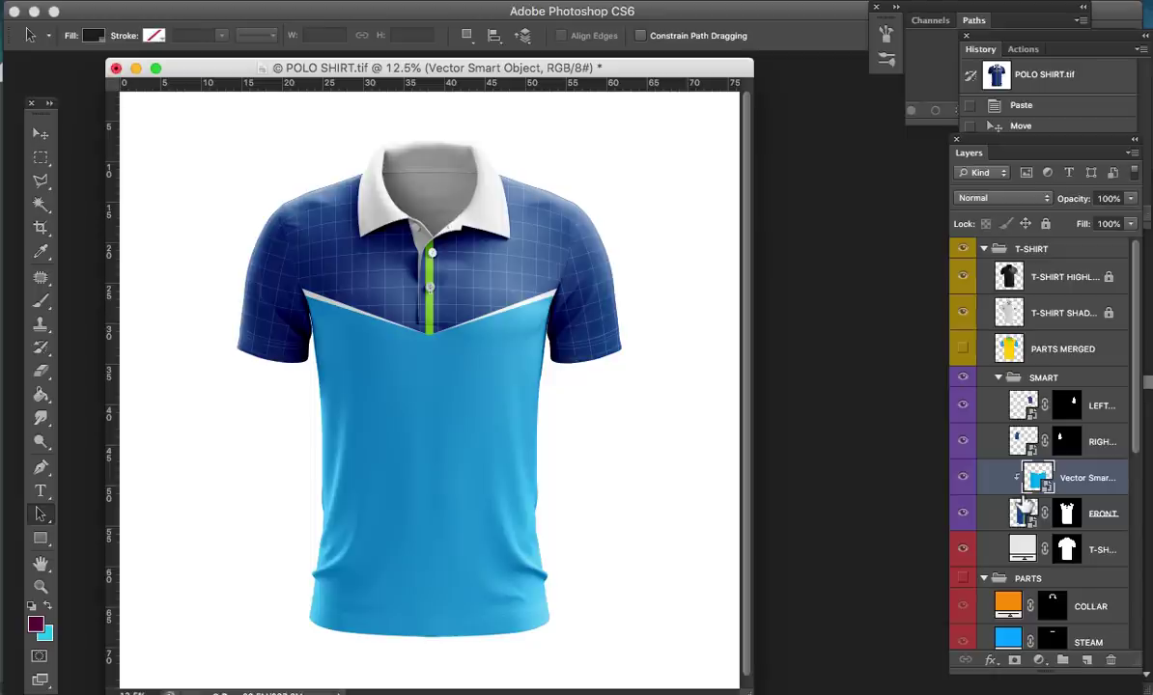
Step: Open the FRONT layer's design and set the foreground colour to navy #171769
{"action": "key", "text": "q"}
{"action": "double_click", "coordinate": [1023, 512]}
{"action": "left_click", "coordinate": [47, 604]}
{"action": "left_click", "coordinate": [37, 626]}
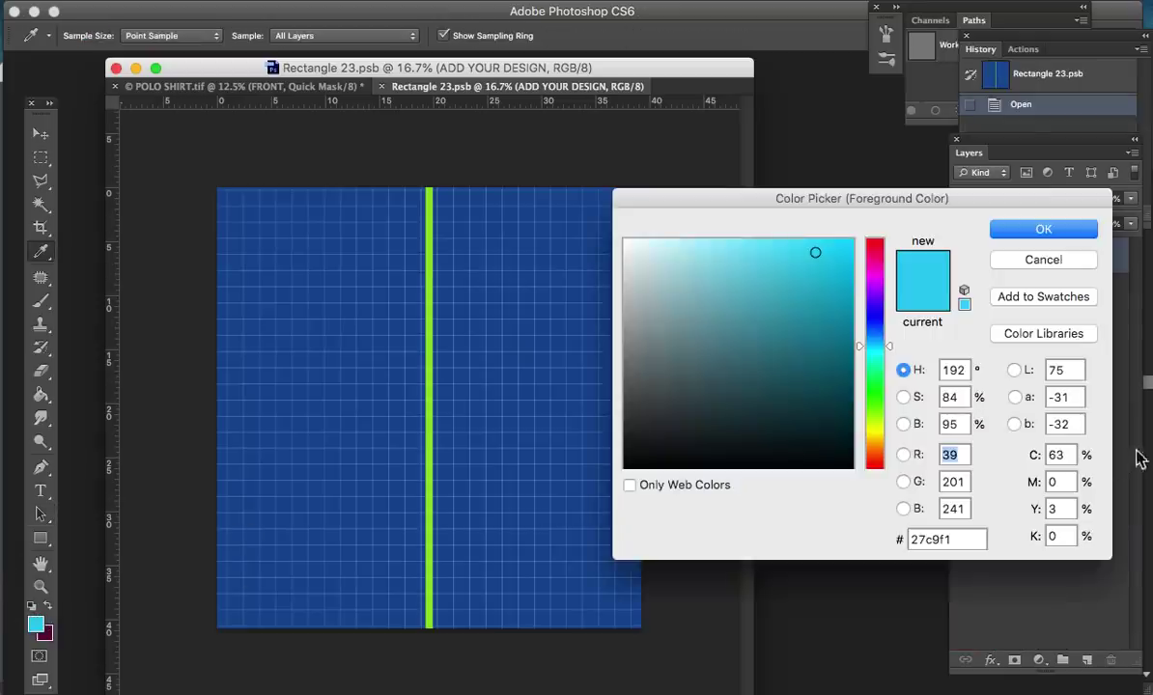
{"action": "left_click", "coordinate": [874, 317]}
{"action": "left_click", "coordinate": [854, 318]}
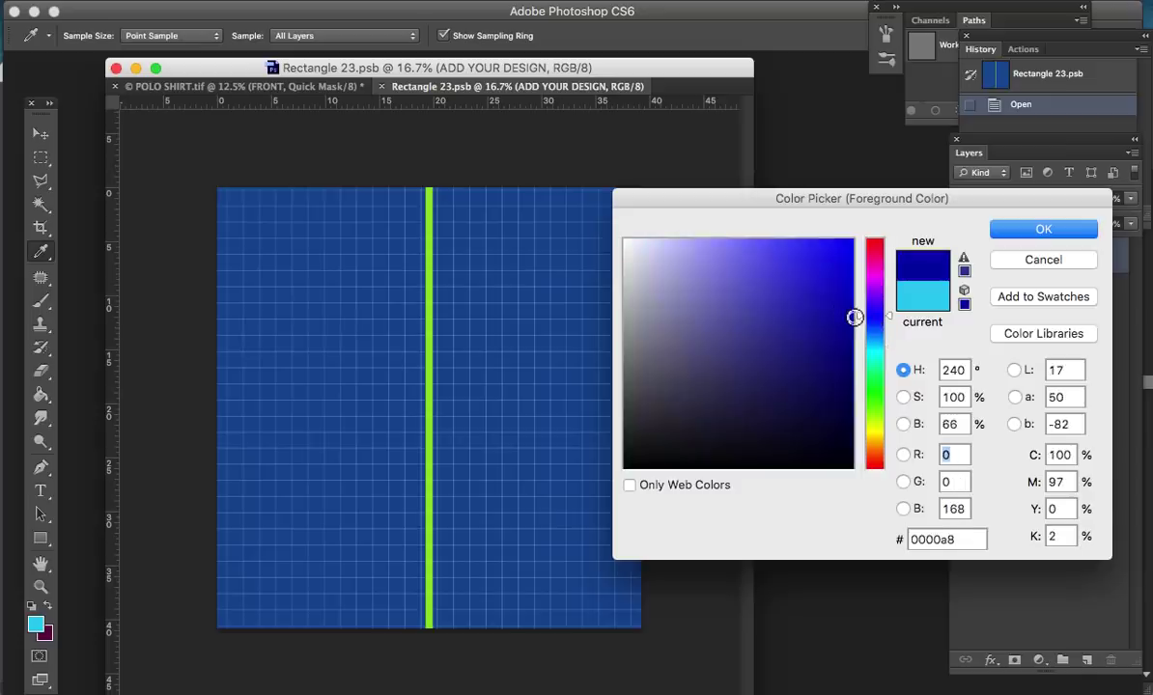
{"action": "left_click", "coordinate": [851, 355]}
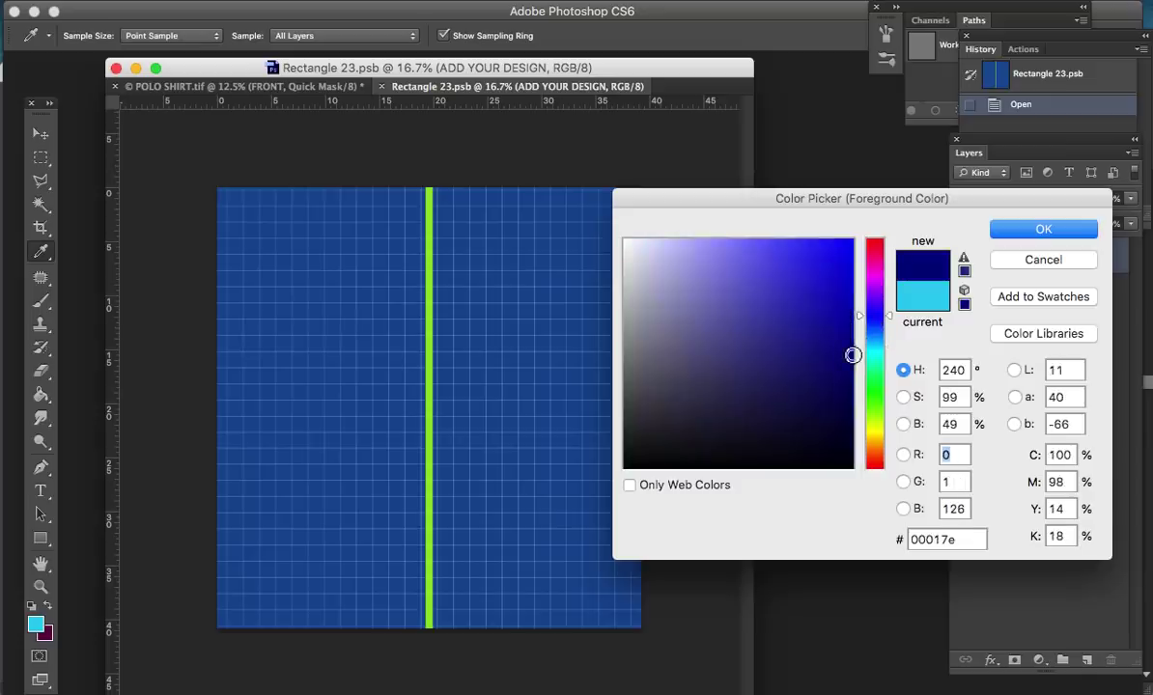
{"action": "left_click_drag", "start_coordinate": [851, 355], "coordinate": [802, 374]}
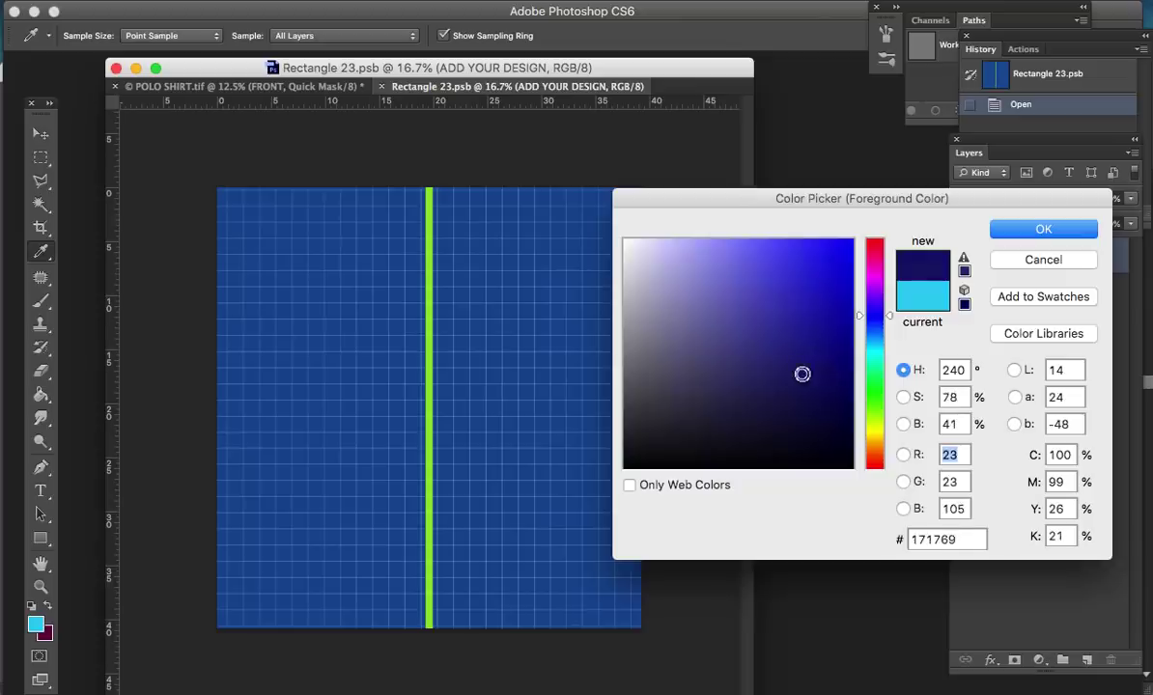
{"action": "left_click", "coordinate": [1014, 235]}
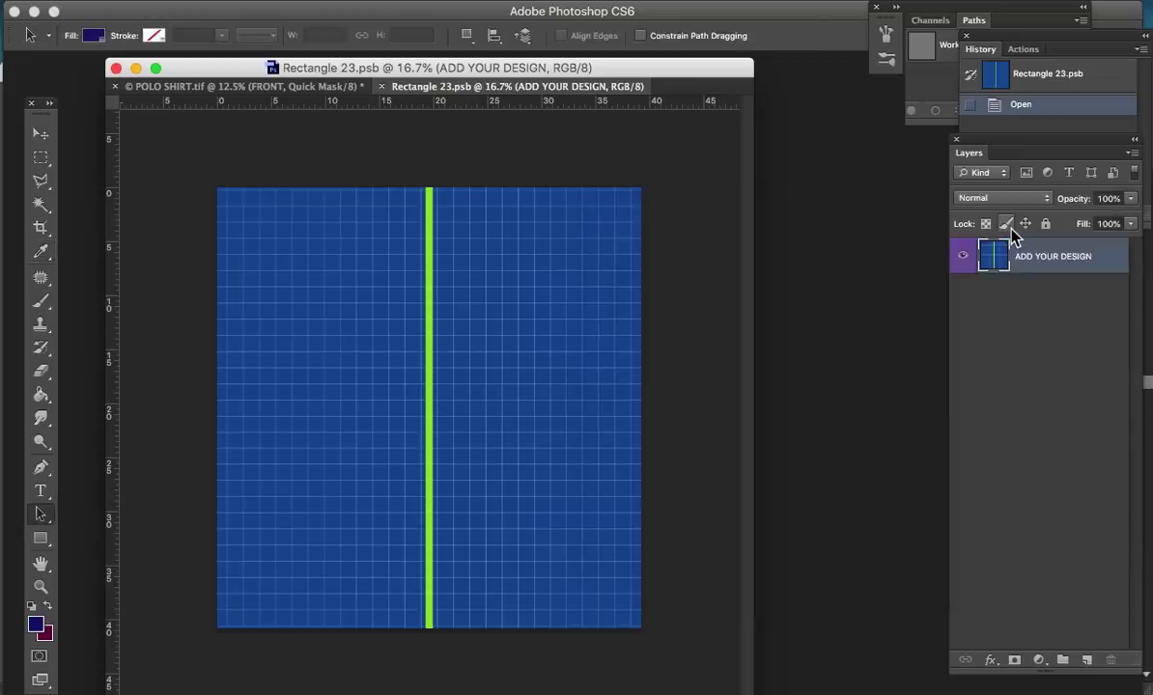
Step: Add Layer 1 filled with navy over the blue grid and save Rectangle 23.psb
{"action": "left_click", "coordinate": [1089, 661]}
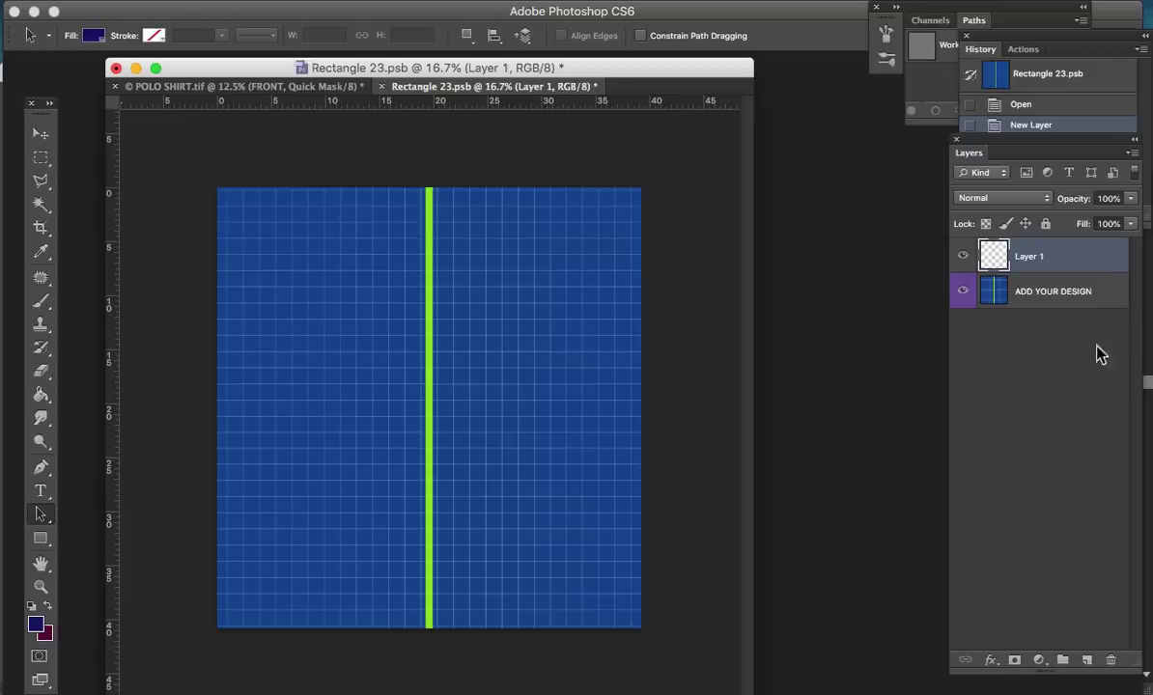
{"action": "key", "text": "g"}
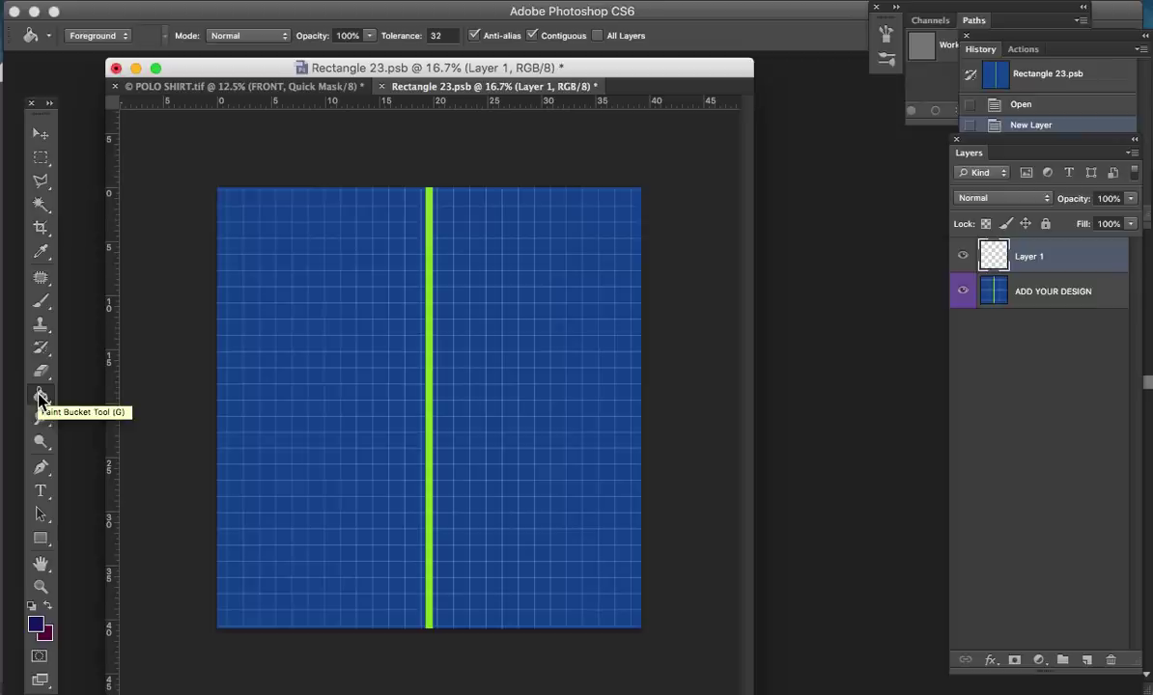
{"action": "left_click", "coordinate": [326, 384]}
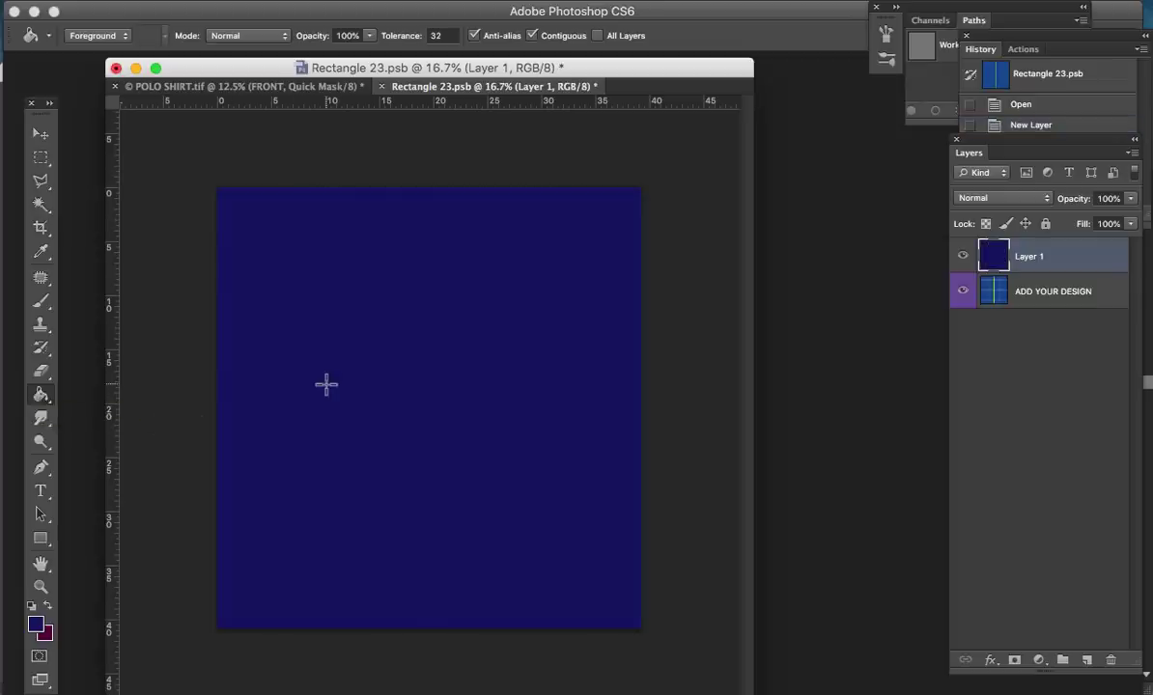
{"action": "key", "text": "ctrl+s"}
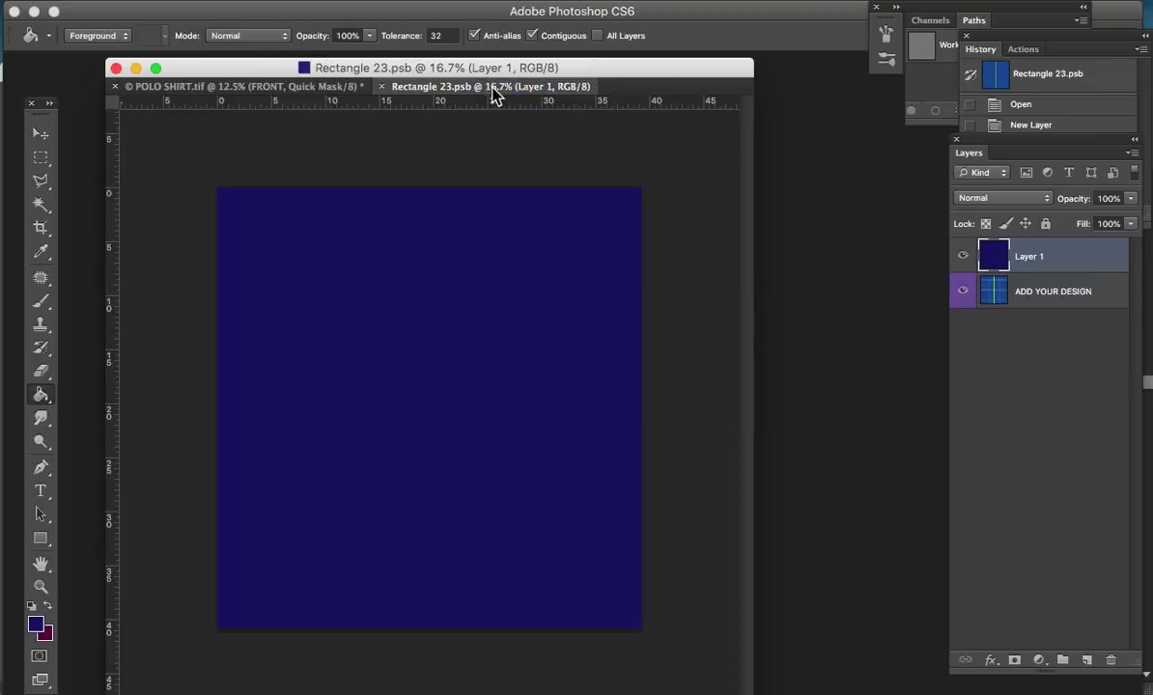
{"action": "mouse_move", "coordinate": [492, 92]}
{"action": "left_mouse_down"}
{"action": "mouse_move", "coordinate": [577, 130]}
{"action": "mouse_move", "coordinate": [579, 109]}
{"action": "mouse_move", "coordinate": [530, 76]}
{"action": "left_mouse_up"}
{"action": "left_click", "coordinate": [531, 73]}
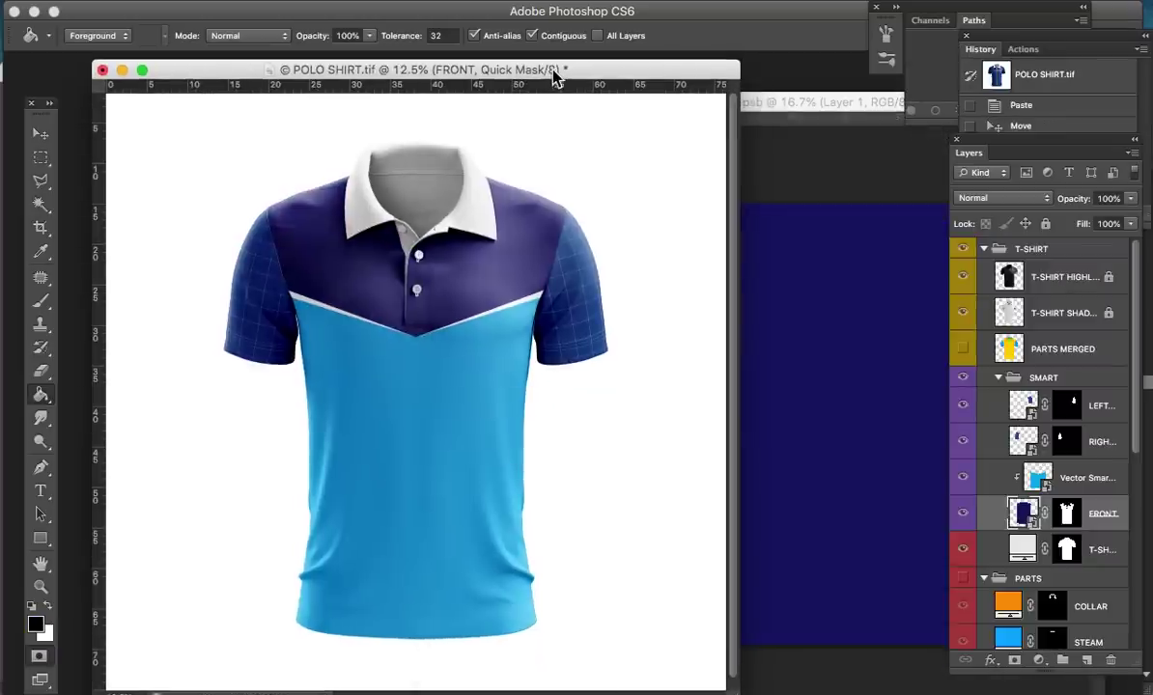
Step: Compare the design and mockup windows, then close Rectangle 23.psb
{"action": "left_click", "coordinate": [817, 110]}
{"action": "left_click", "coordinate": [570, 73]}
{"action": "left_click", "coordinate": [782, 112]}
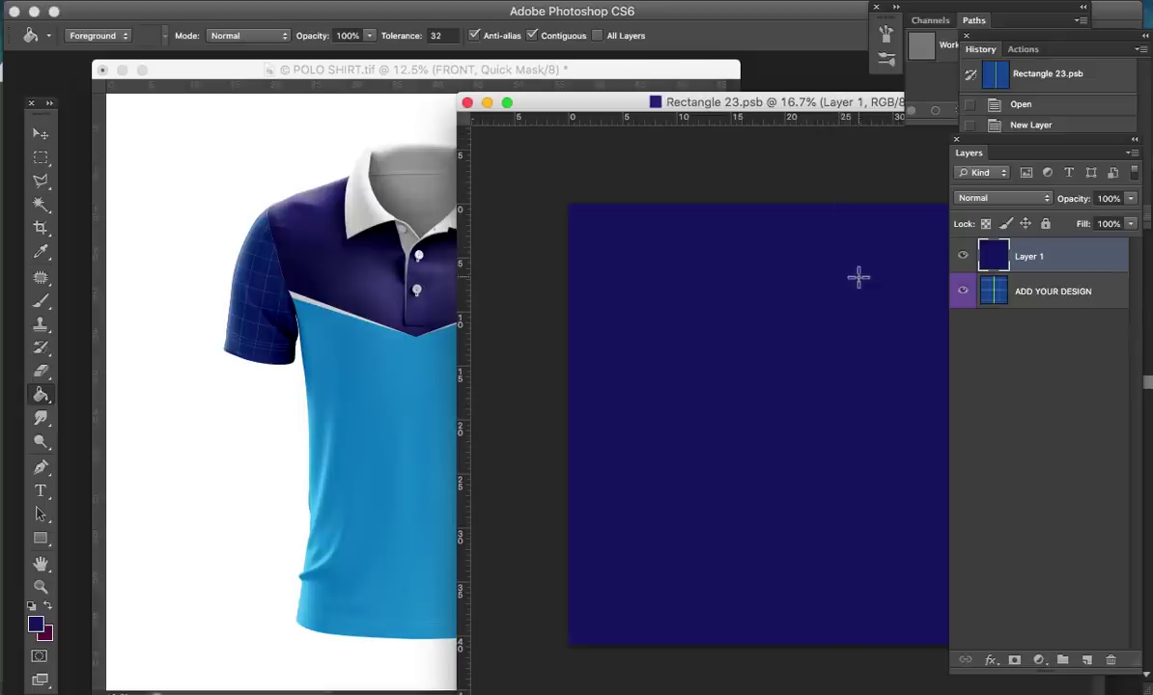
{"action": "left_click", "coordinate": [467, 104]}
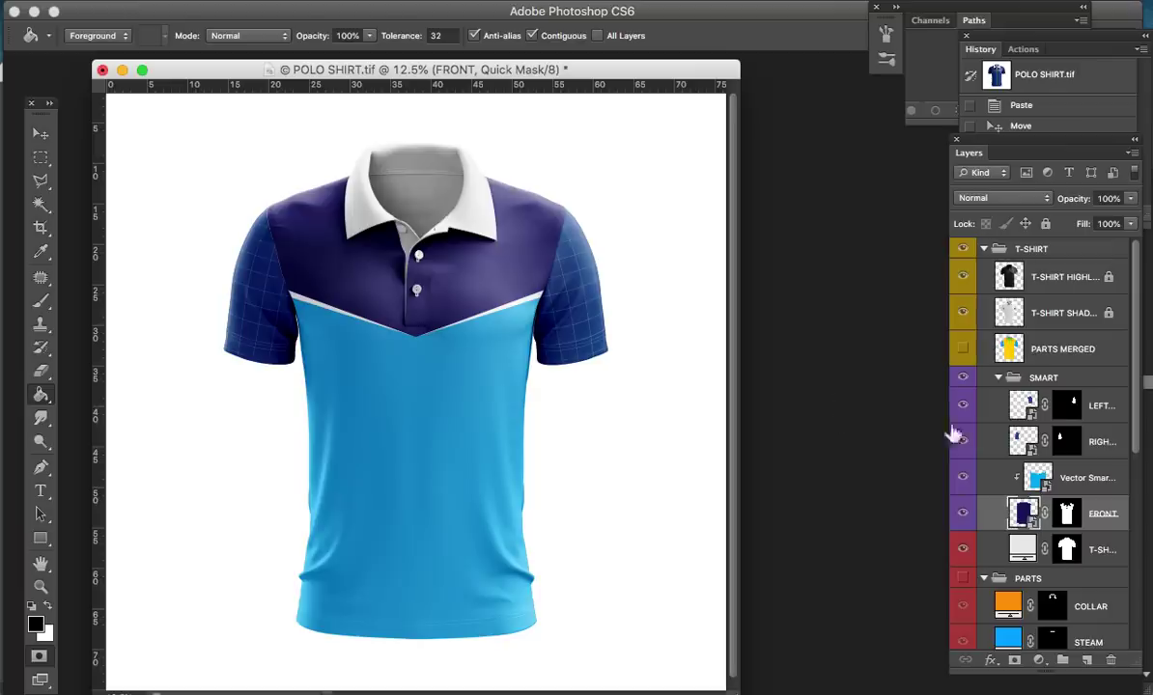
{"action": "left_click", "coordinate": [1026, 409]}
Step: Fill the left sleeve smart object with a navy layer, save and close it
{"action": "double_click", "coordinate": [1025, 409]}
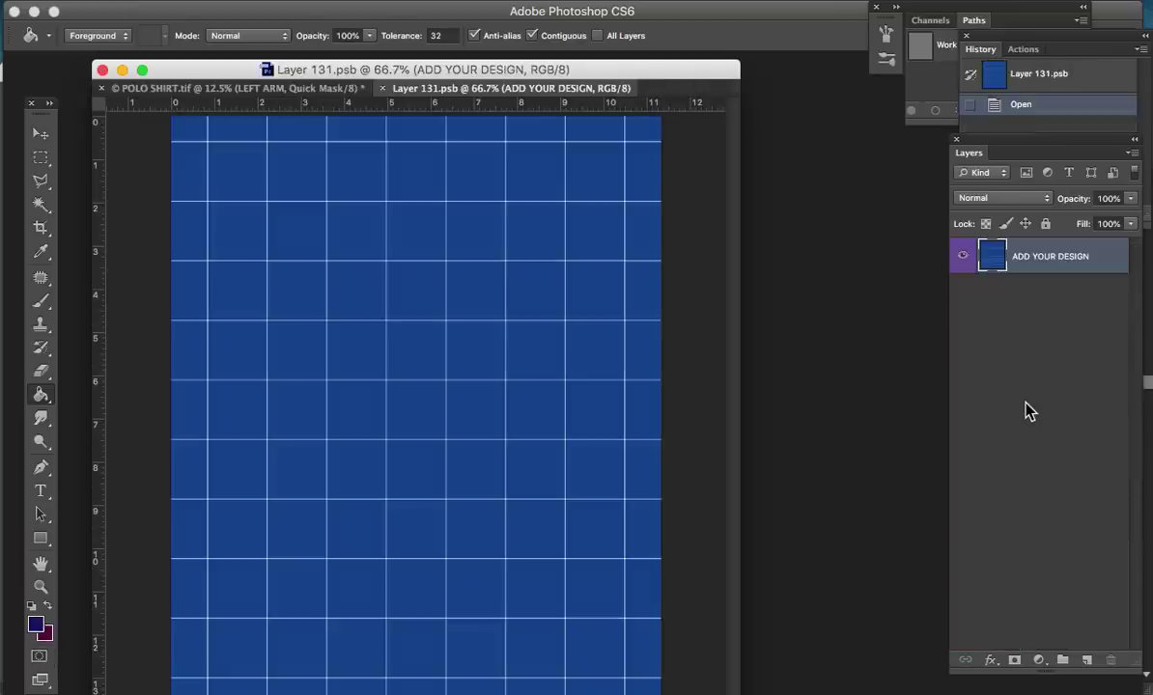
{"action": "left_click", "coordinate": [1086, 660]}
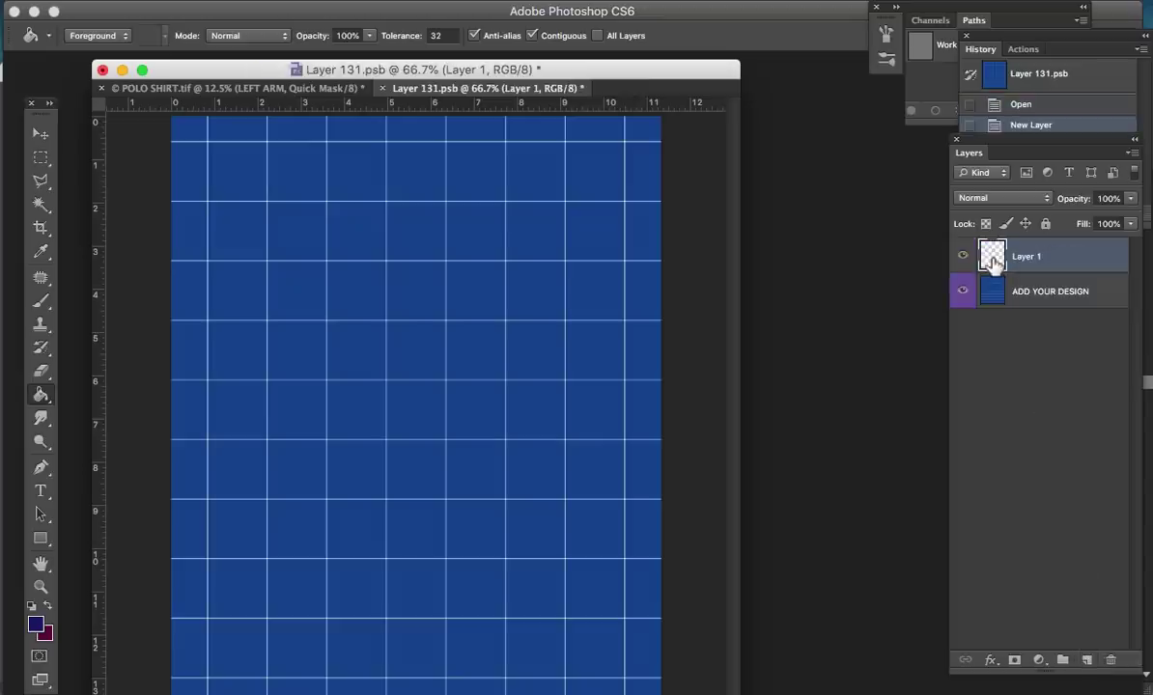
{"action": "left_click", "coordinate": [448, 348]}
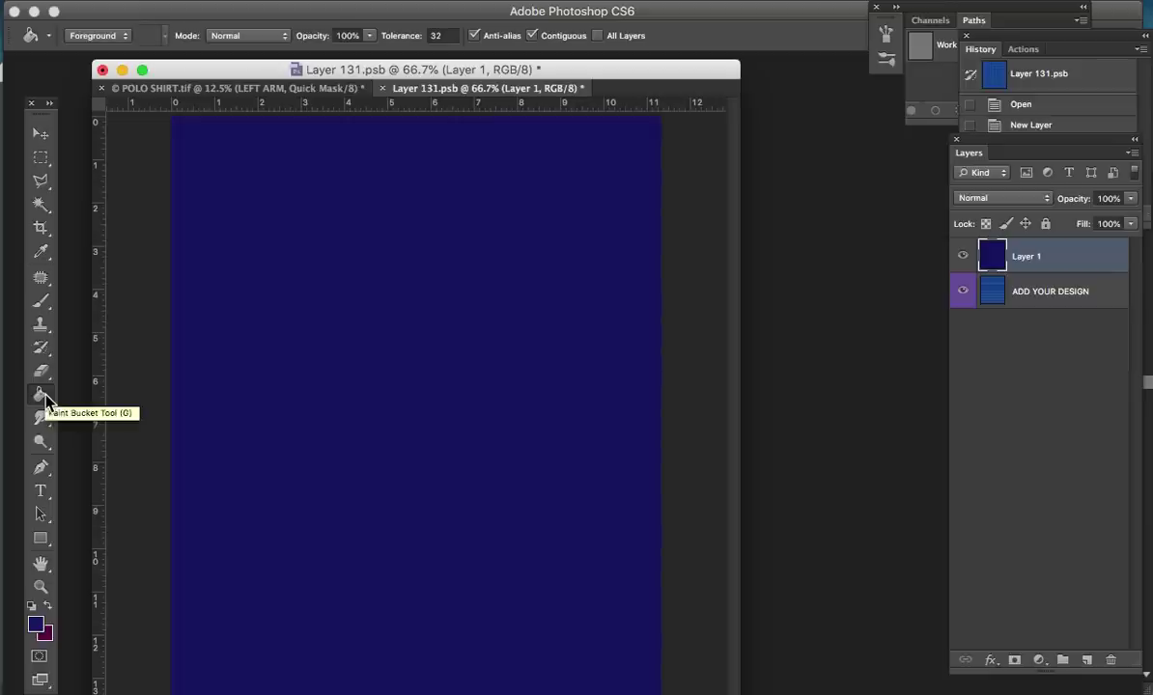
{"action": "key", "text": "ctrl+s"}
{"action": "left_click", "coordinate": [380, 89]}
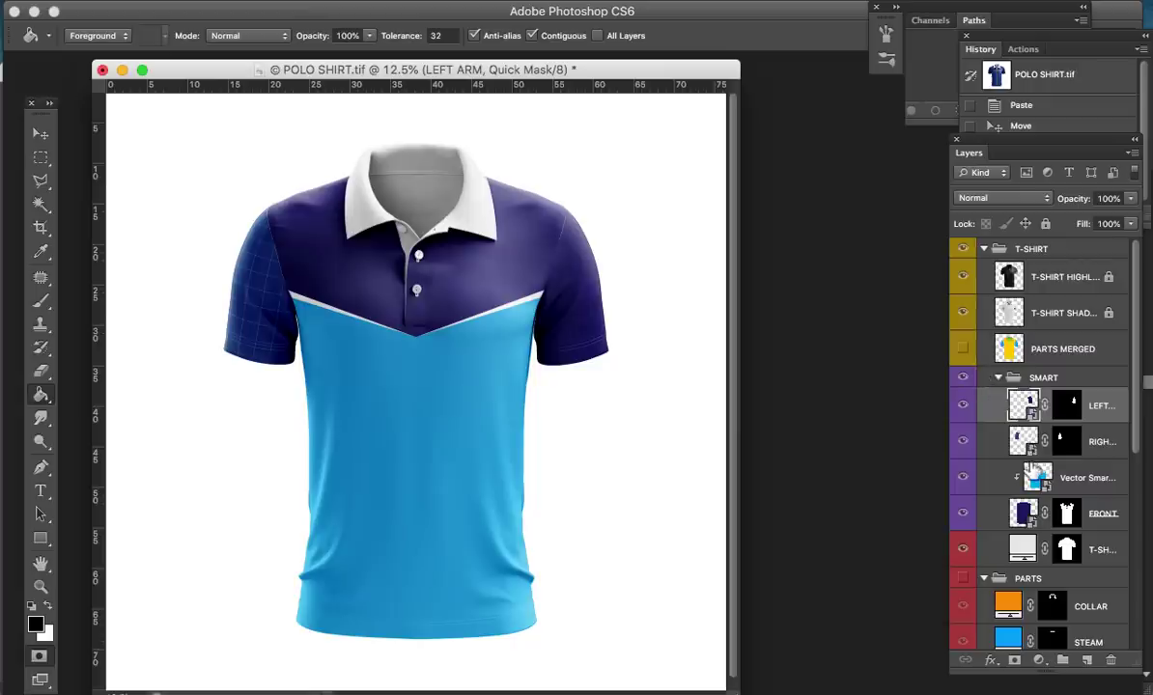
Step: Fill the right sleeve smart object with a navy layer, save and close it
{"action": "double_click", "coordinate": [1023, 441]}
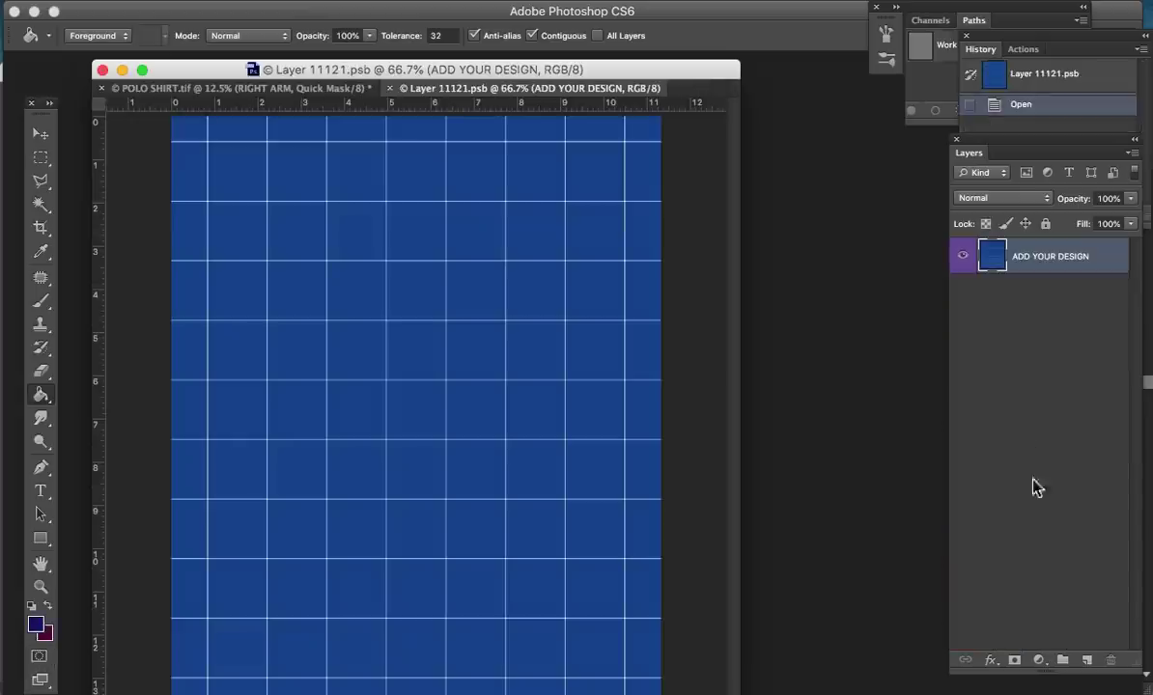
{"action": "left_click", "coordinate": [1086, 659]}
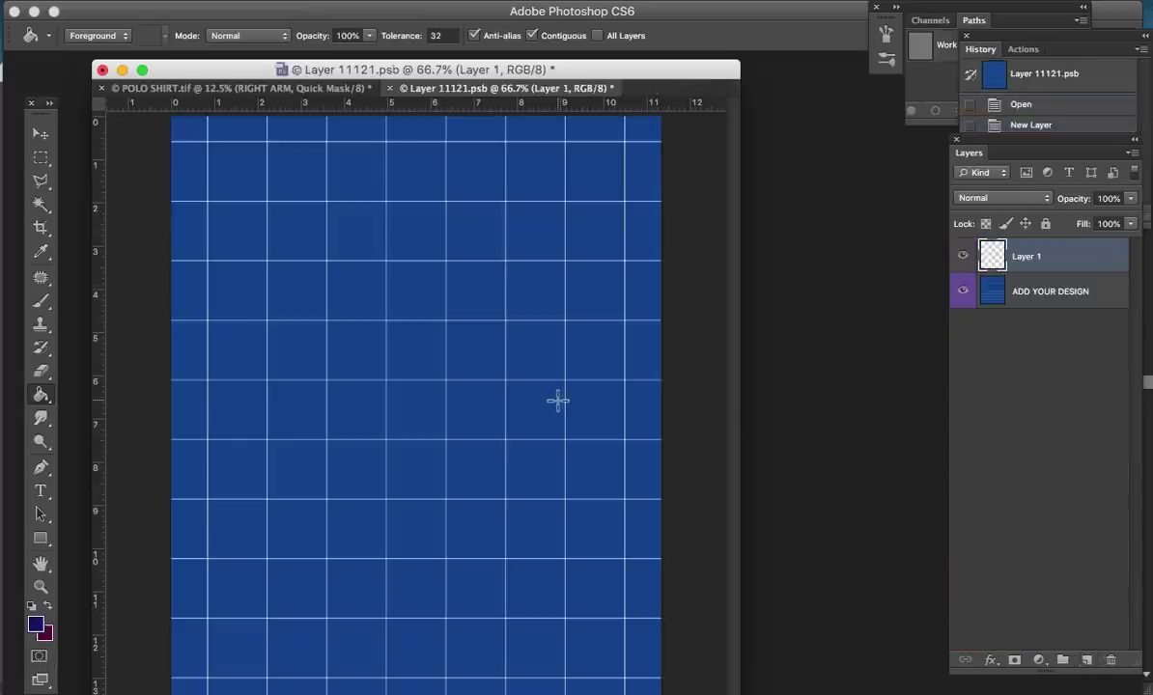
{"action": "left_click", "coordinate": [557, 401]}
{"action": "key", "text": "super+s"}
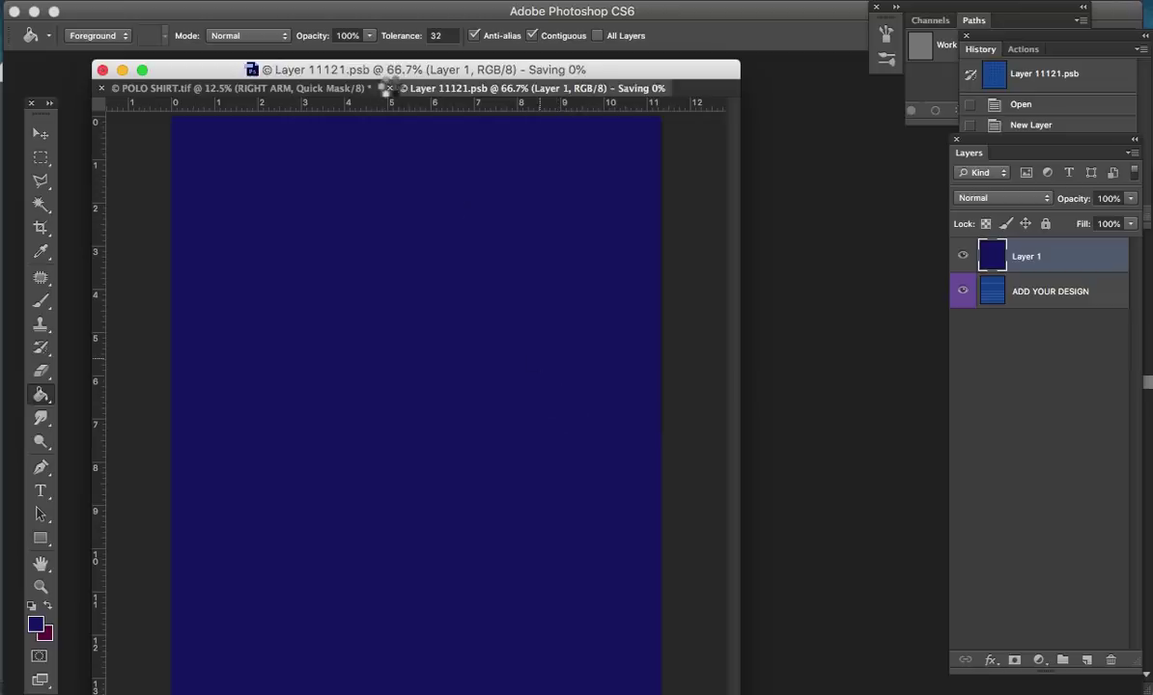
{"action": "key", "text": "super+w"}
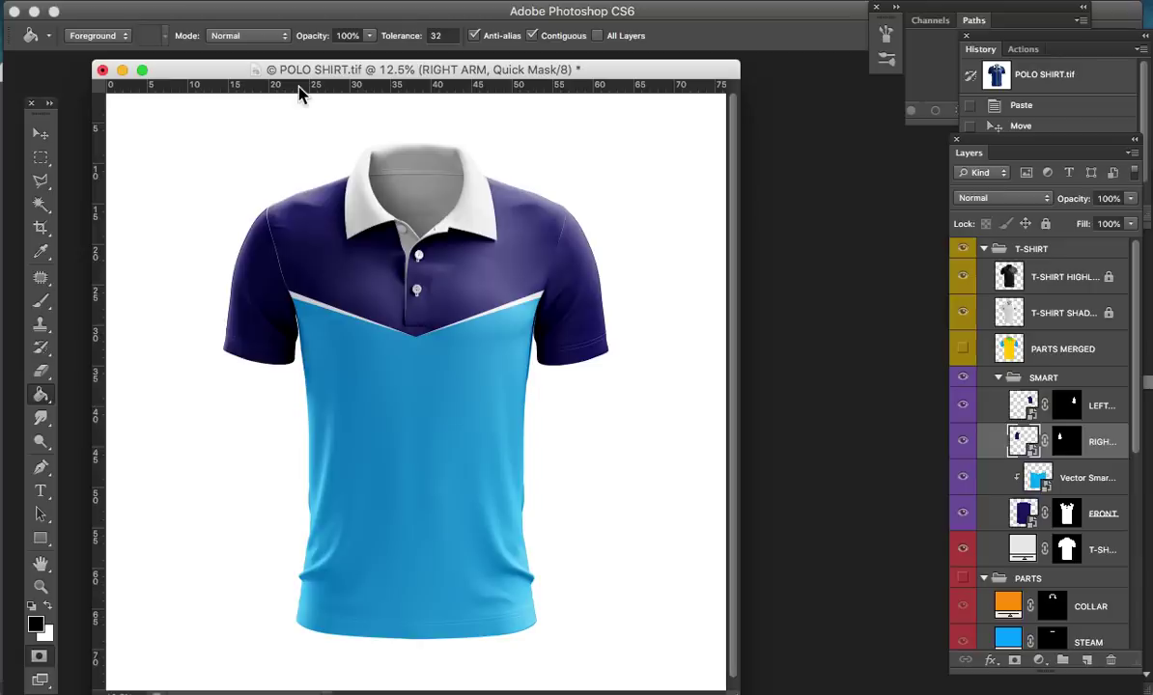
{"action": "key", "text": "a"}
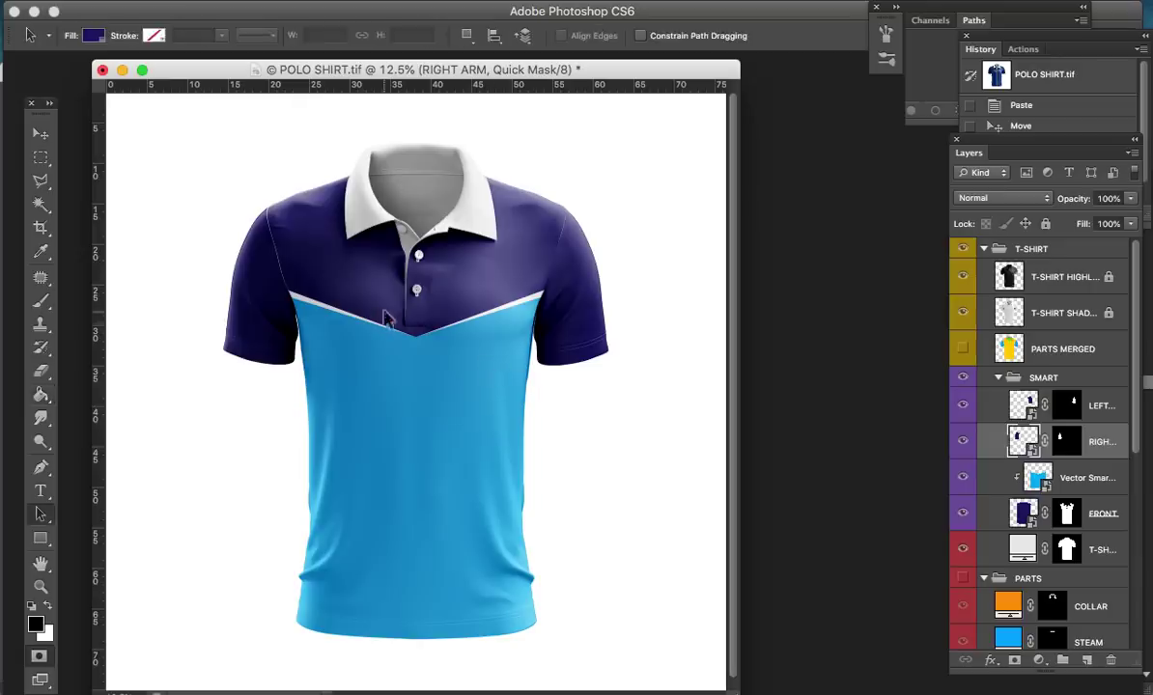
{"action": "key", "text": "z"}
{"action": "left_click", "coordinate": [399, 252]}
{"action": "key", "text": "a"}
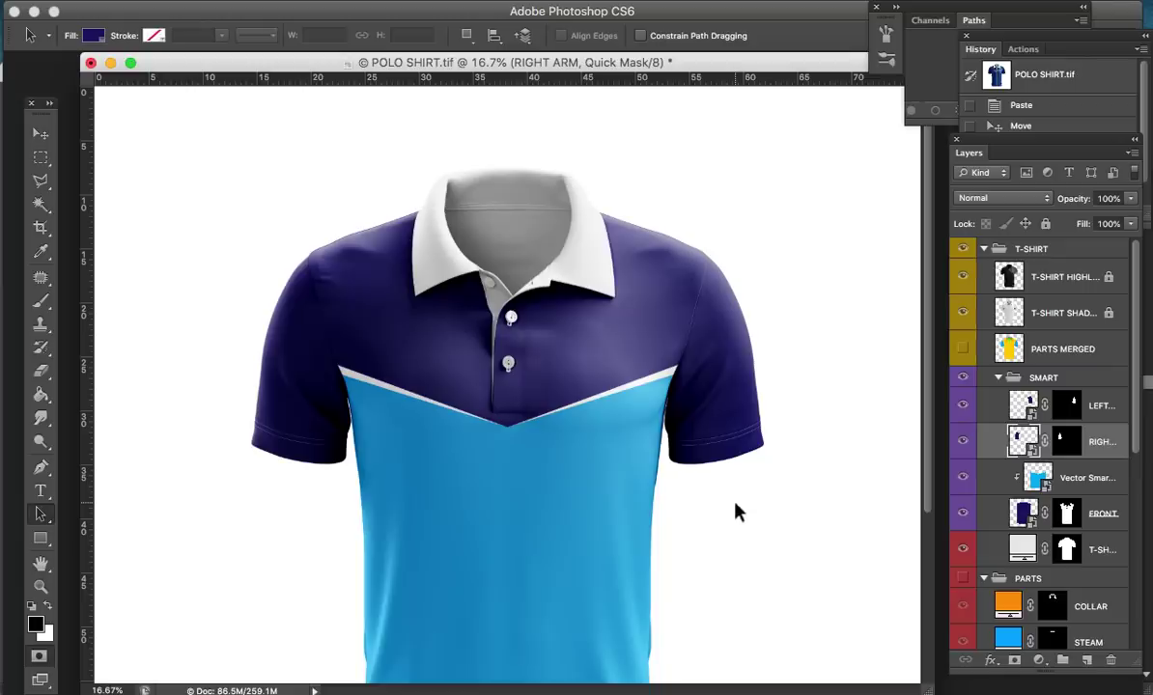
{"action": "key", "text": "ctrl+minus"}
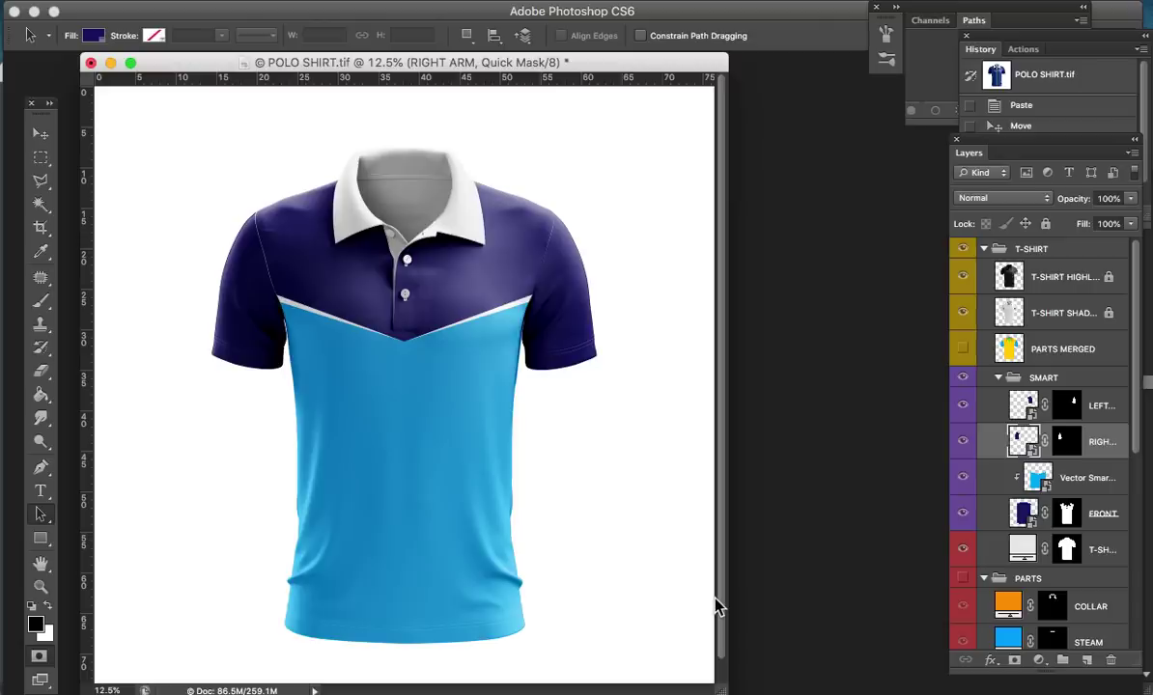
{"action": "key", "text": "z"}
{"action": "left_click", "coordinate": [402, 392]}
{"action": "key", "text": "Tab"}
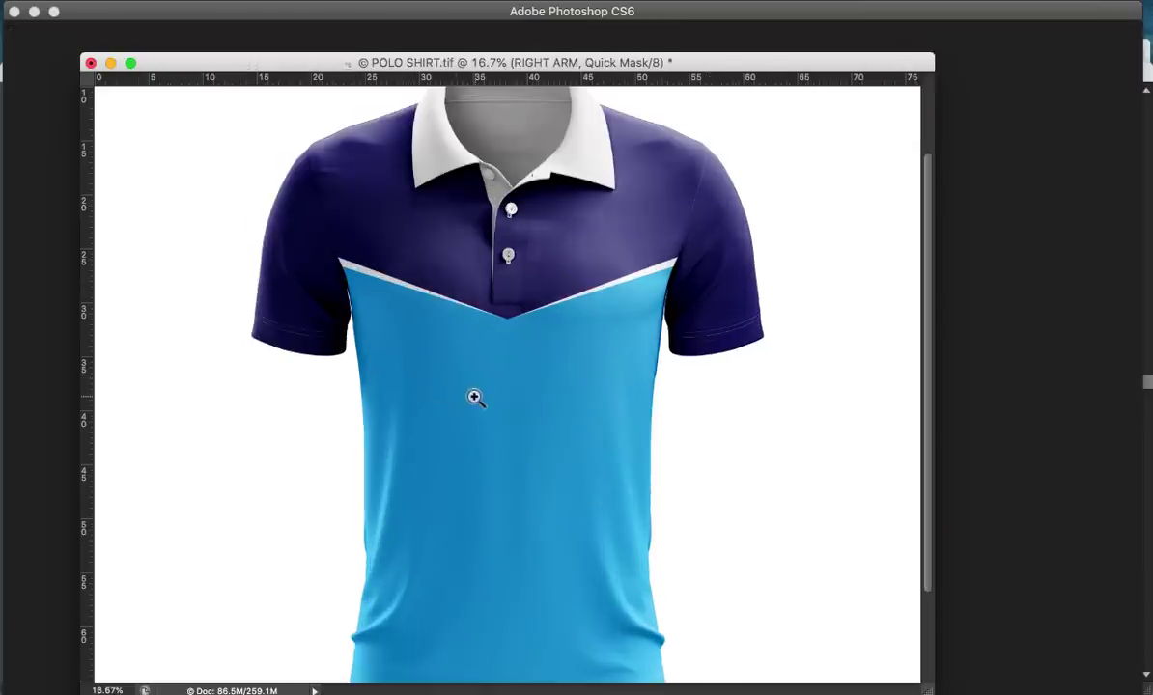
{"action": "key", "text": "ctrl+minus"}
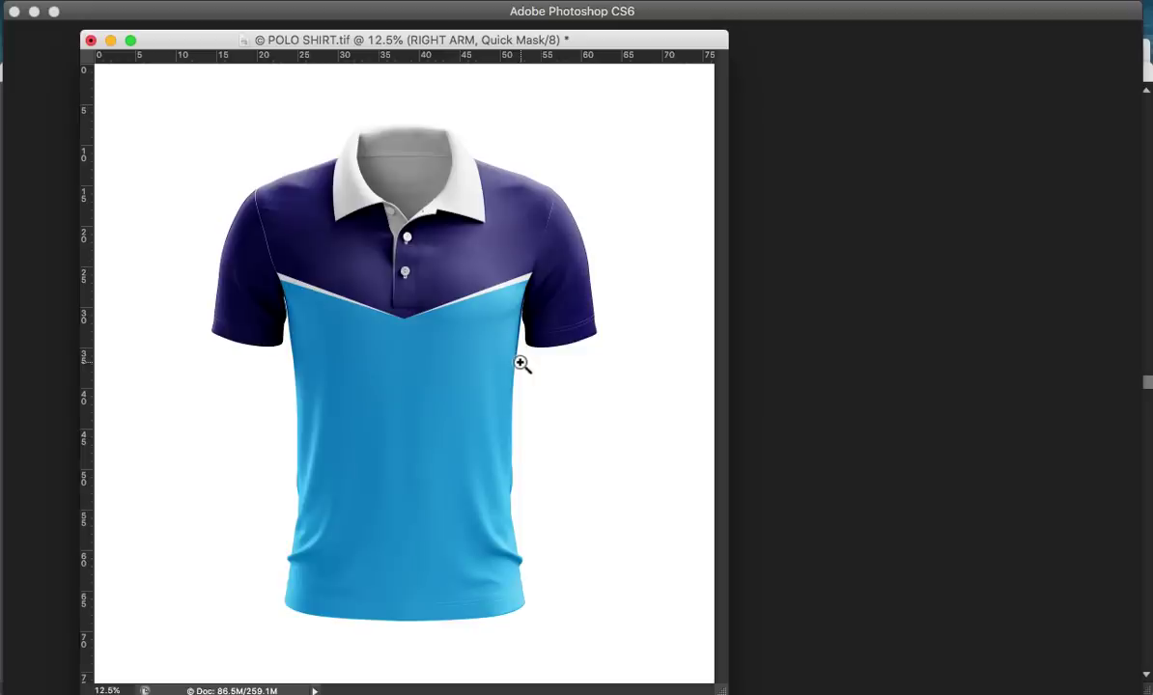
{"action": "left_click", "coordinate": [384, 243]}
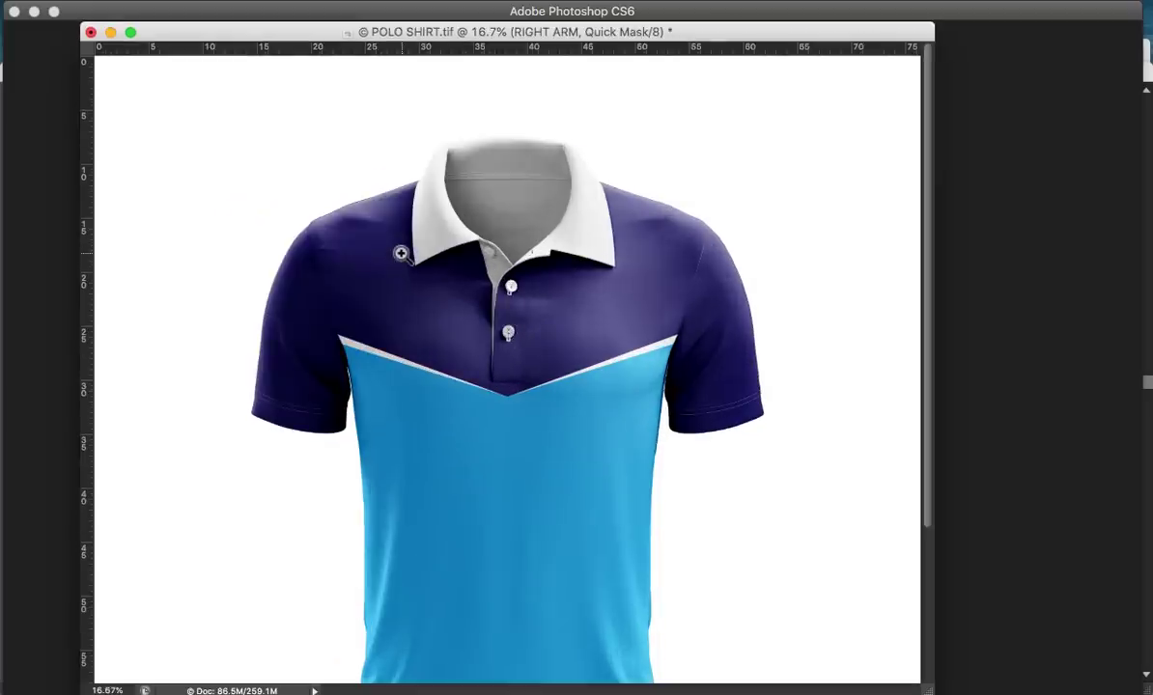
{"action": "key", "text": "ctrl+0"}
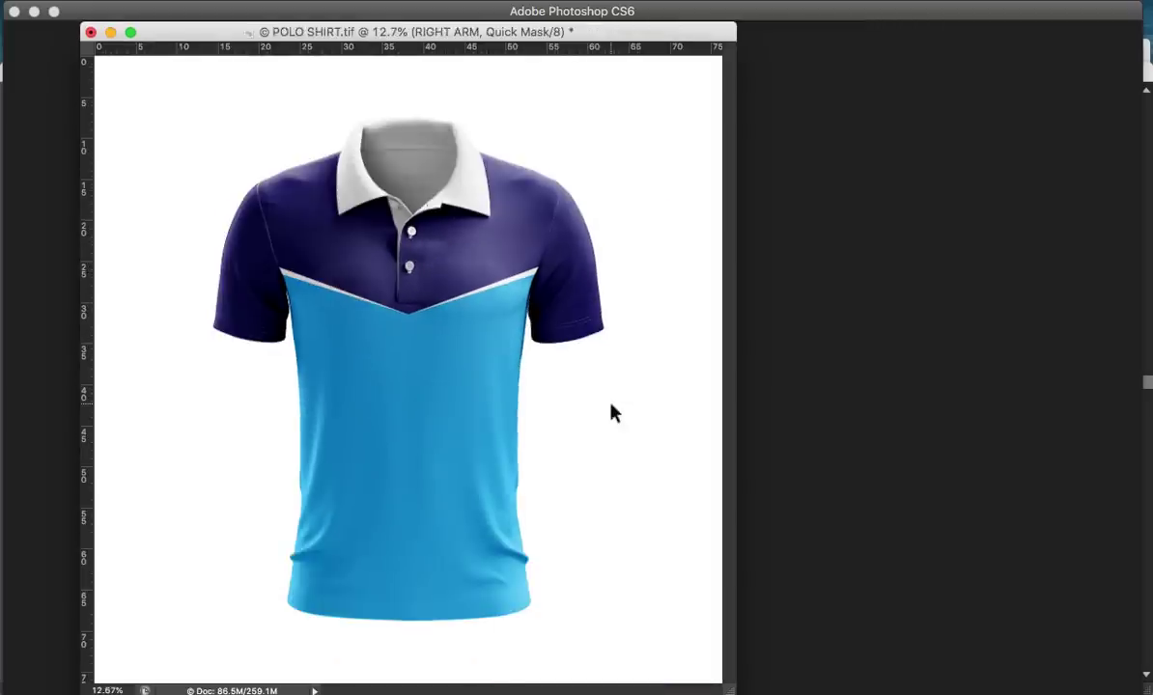
{"action": "key", "text": "Tab"}
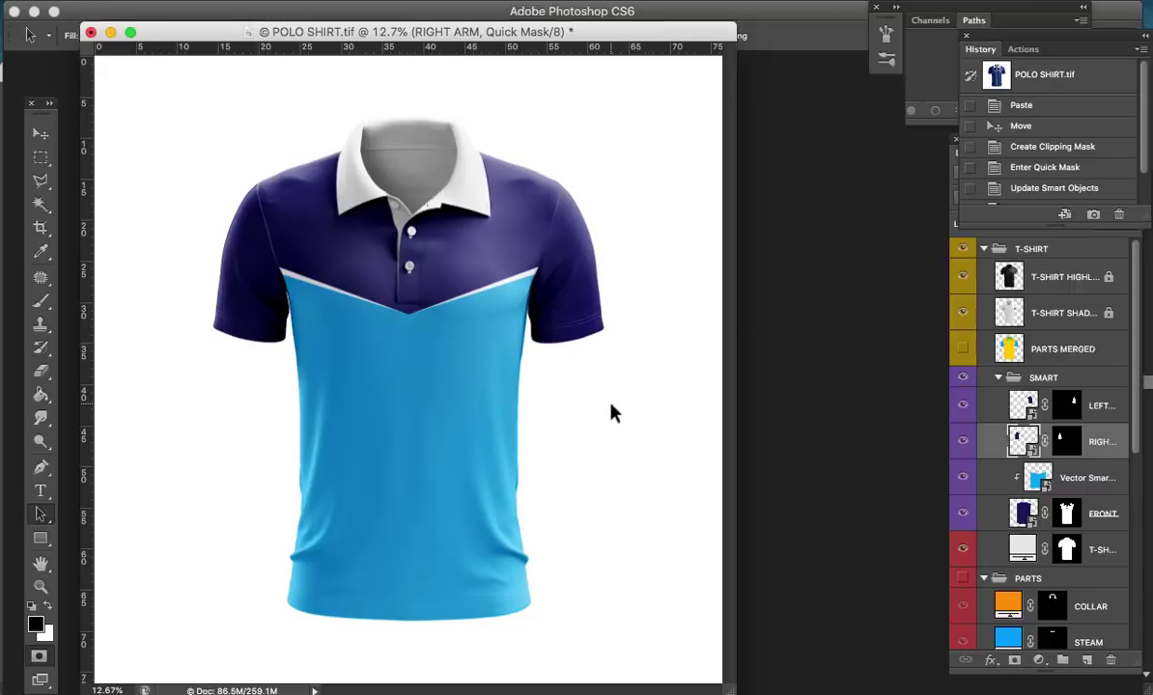